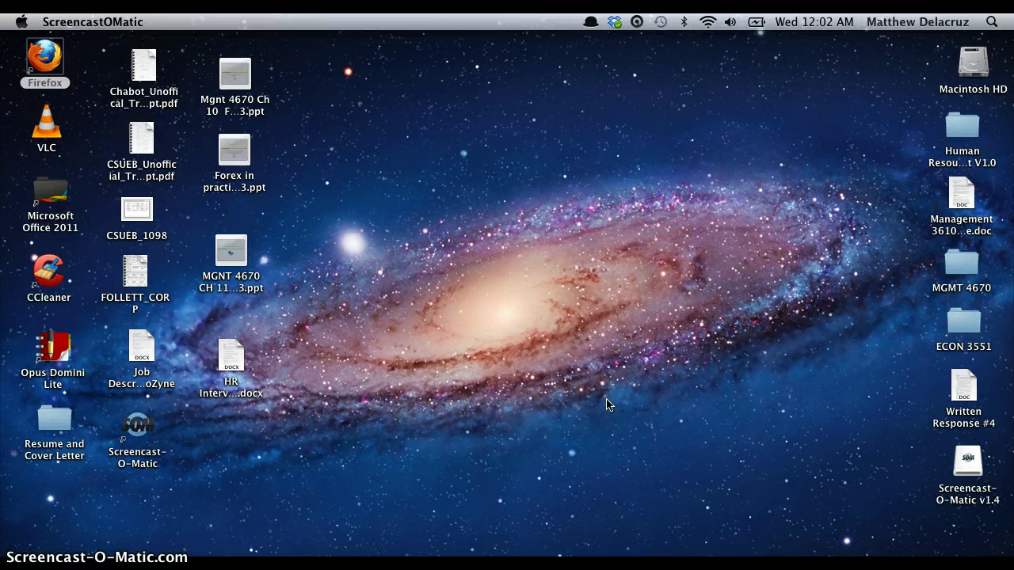
Open Firefox and Google 'alfred app' to reach the Alfred App website
{"action": "double_click", "coordinate": [46, 61]}
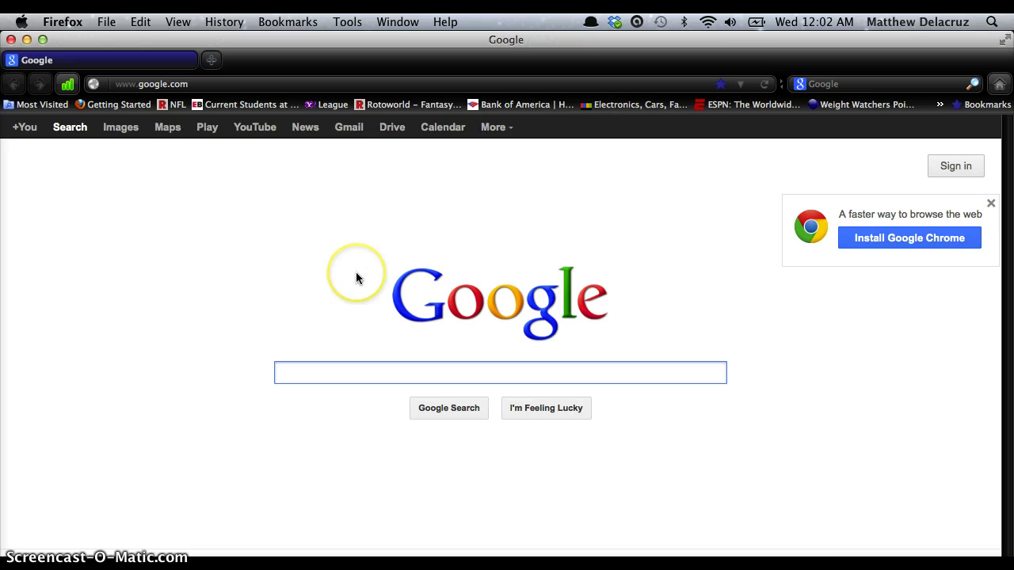
{"action": "type", "text": "alfred app"}
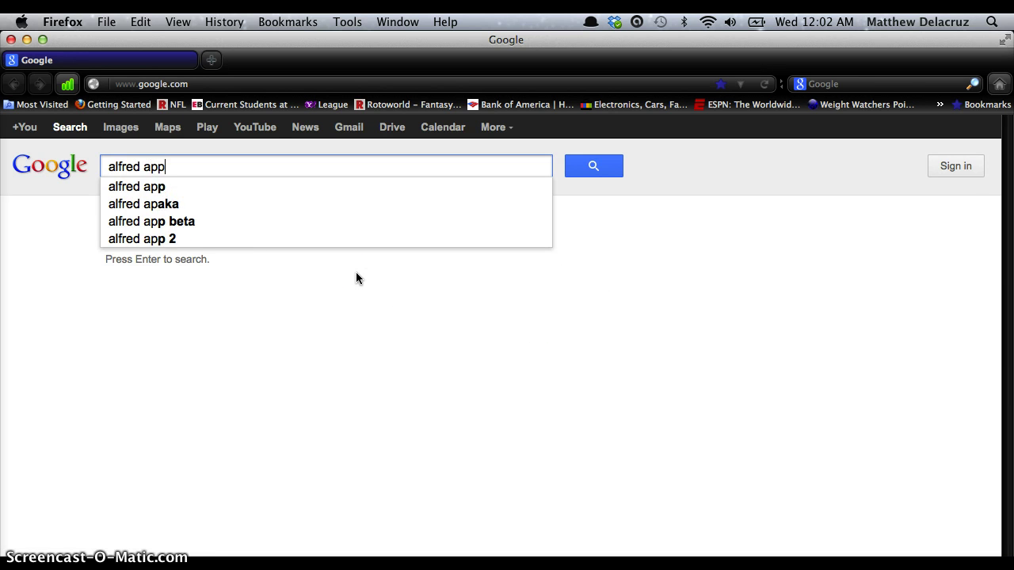
{"action": "key", "text": "Return"}
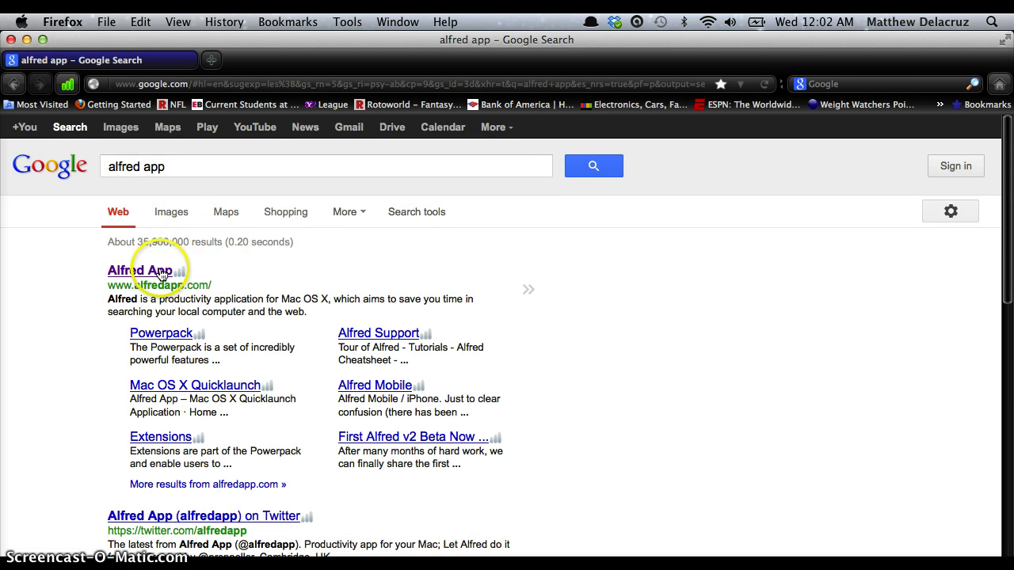
{"action": "left_click", "coordinate": [160, 273]}
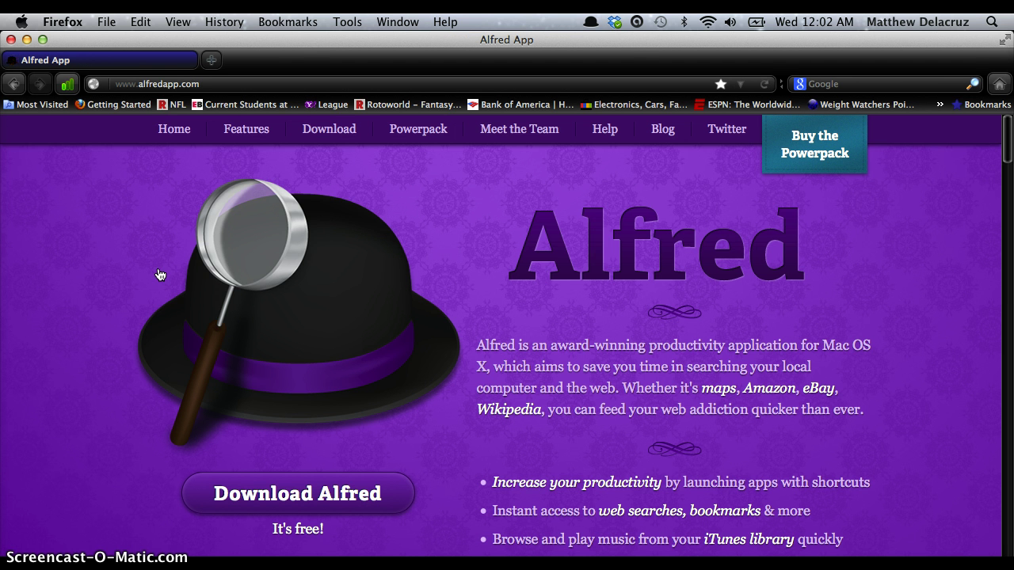
Start the alfred_1.3.3_267.zip download, cancel it, and minimize Firefox
{"action": "scroll", "coordinate": [159, 273], "scroll_direction": "down", "scroll_amount": 3}
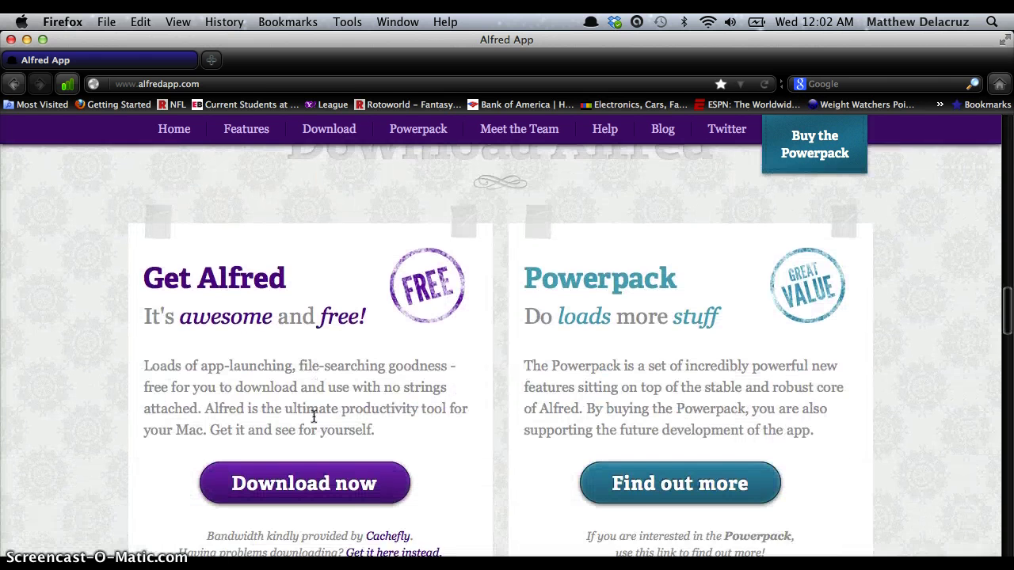
{"action": "left_click", "coordinate": [305, 473]}
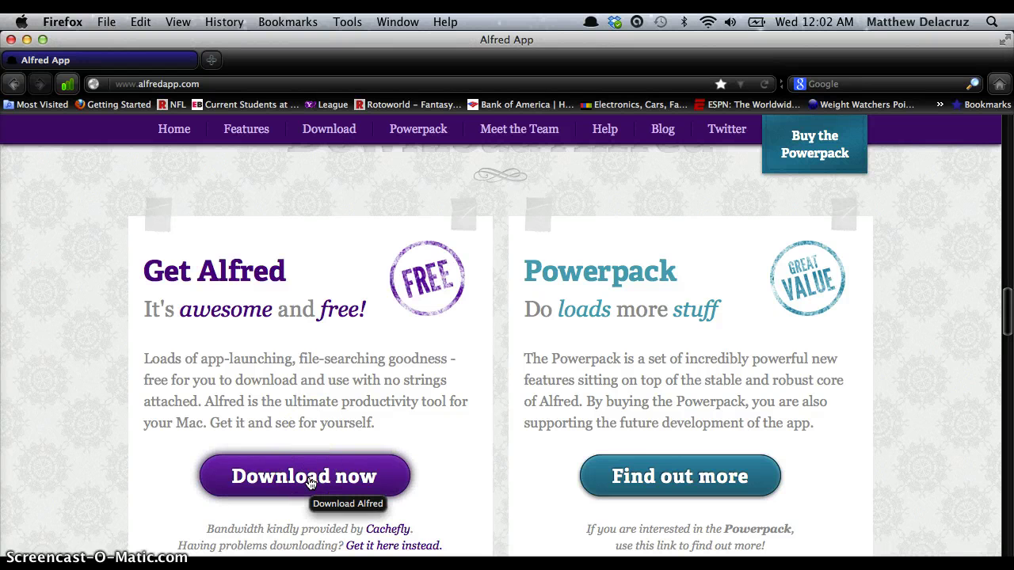
{"action": "left_click", "coordinate": [584, 389]}
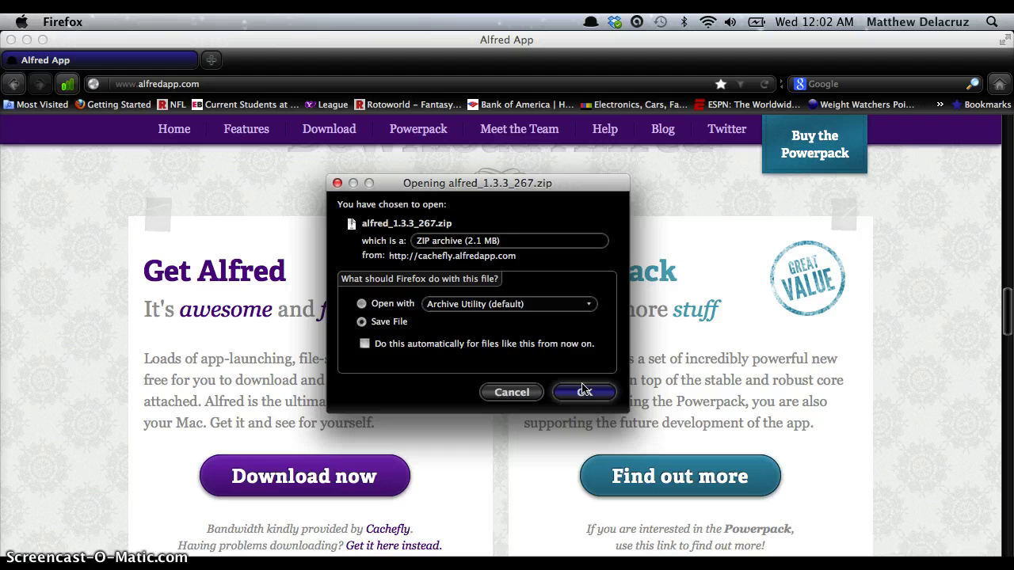
{"action": "left_click", "coordinate": [504, 393]}
{"action": "left_click", "coordinate": [27, 39]}
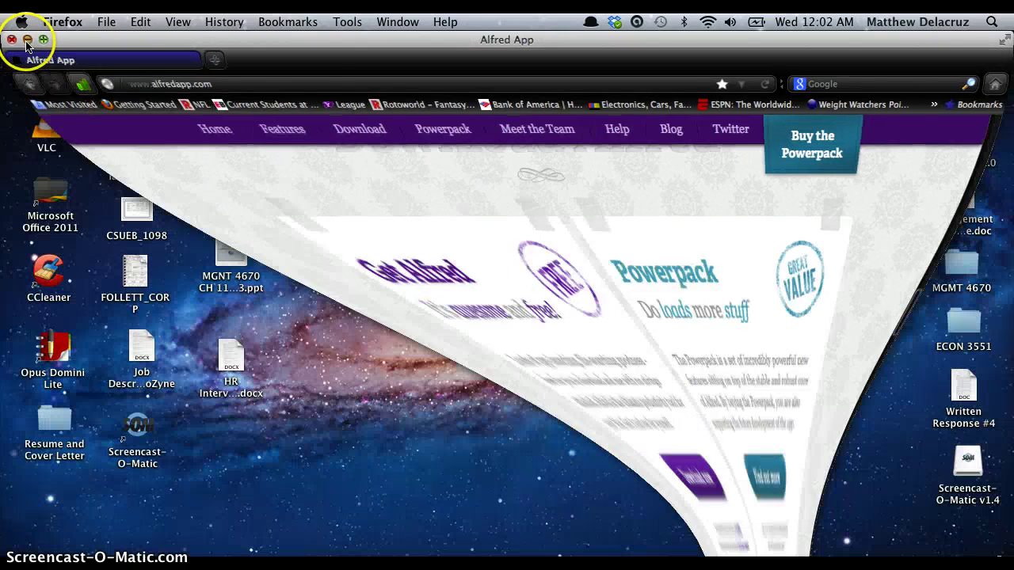
Open Alfred Preferences from the menu-bar icon and go to the General pane
{"action": "left_click", "coordinate": [590, 23]}
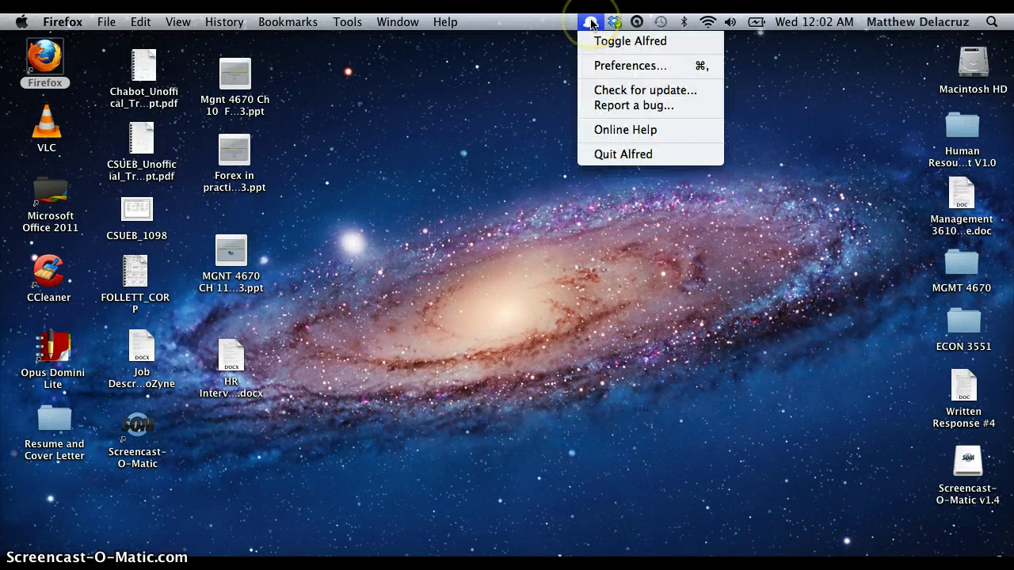
{"action": "left_click", "coordinate": [610, 66]}
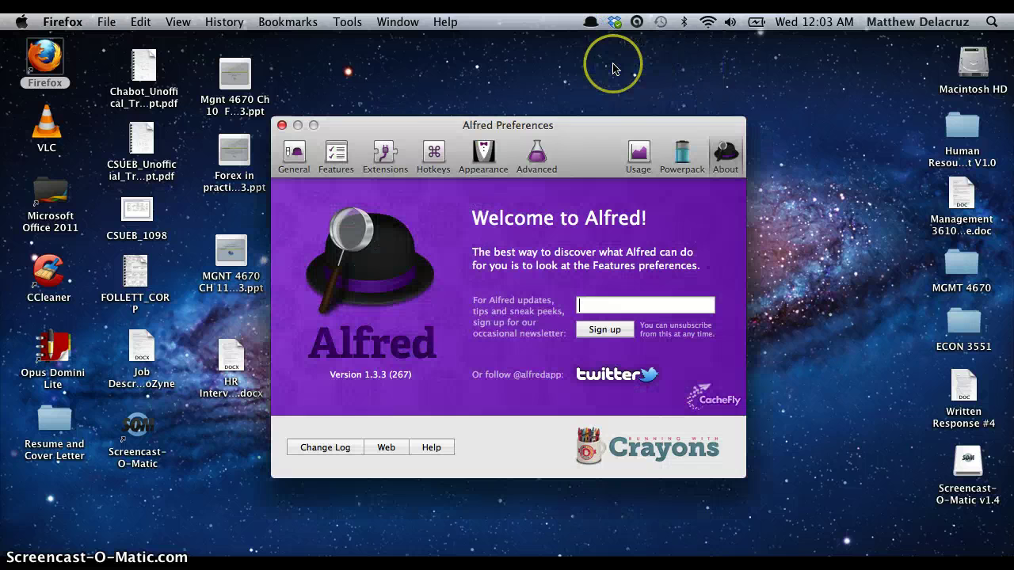
{"action": "left_click", "coordinate": [651, 223]}
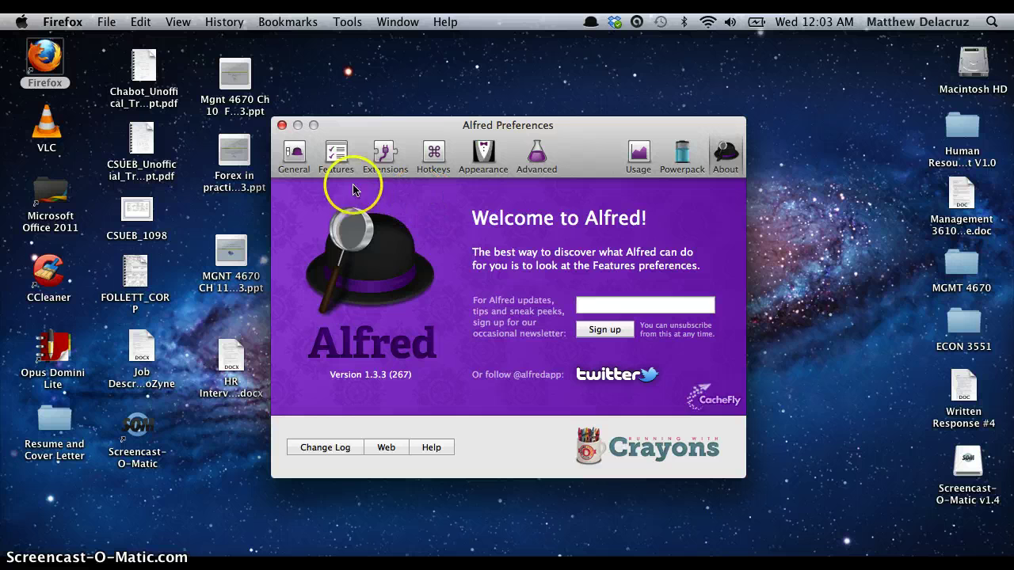
{"action": "left_click", "coordinate": [300, 163]}
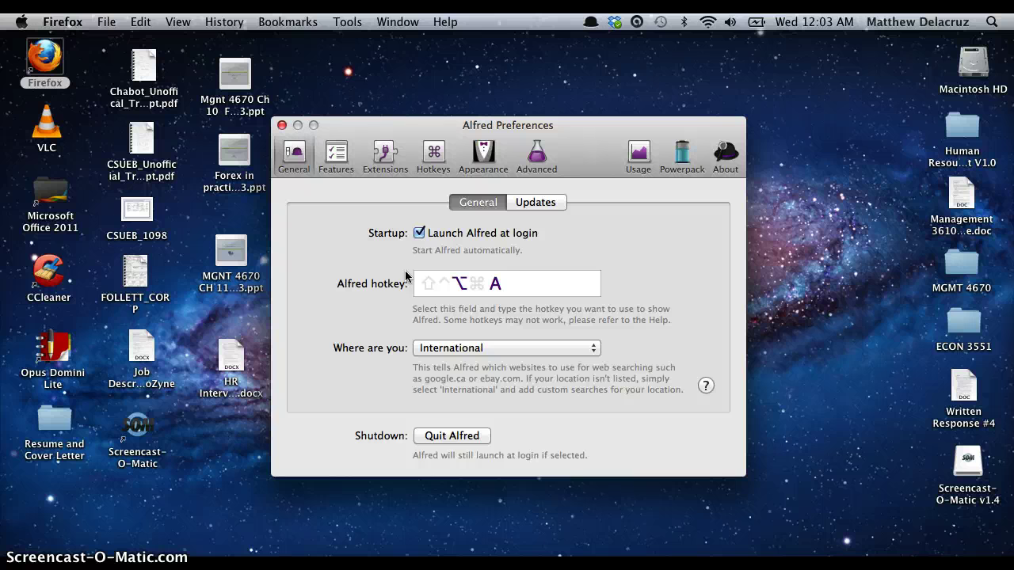
Toggle launch at login off and on, and try hotkeys ⌘Z, ⌘X, ⌘C before restoring ⌥A
{"action": "left_click", "coordinate": [419, 233]}
{"action": "left_click", "coordinate": [419, 233]}
{"action": "left_click", "coordinate": [460, 288]}
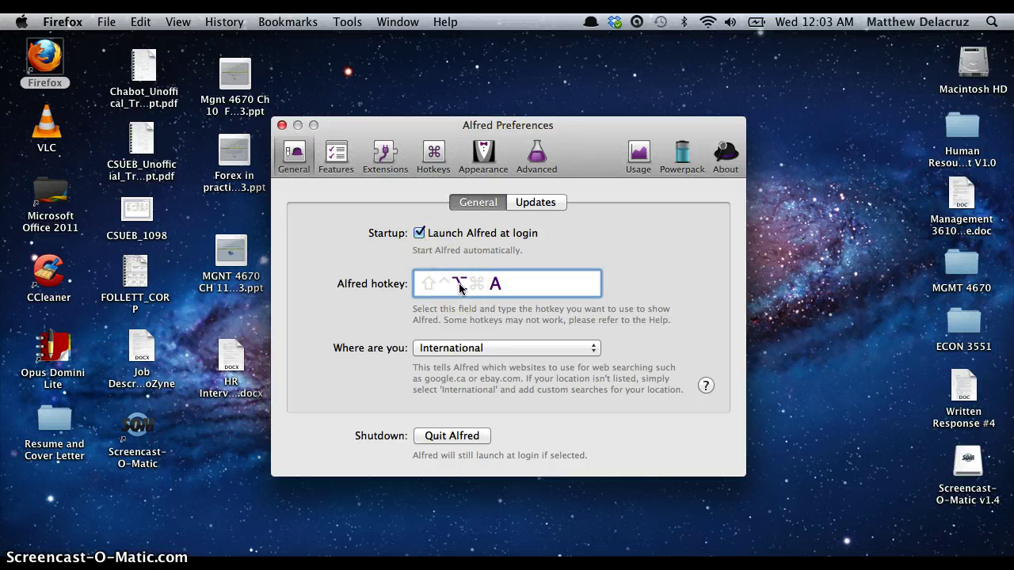
{"action": "key", "text": "super+z"}
{"action": "key", "text": "super+x"}
{"action": "key", "text": "super+c"}
{"action": "key", "text": "alt+a"}
{"action": "left_click", "coordinate": [345, 153]}
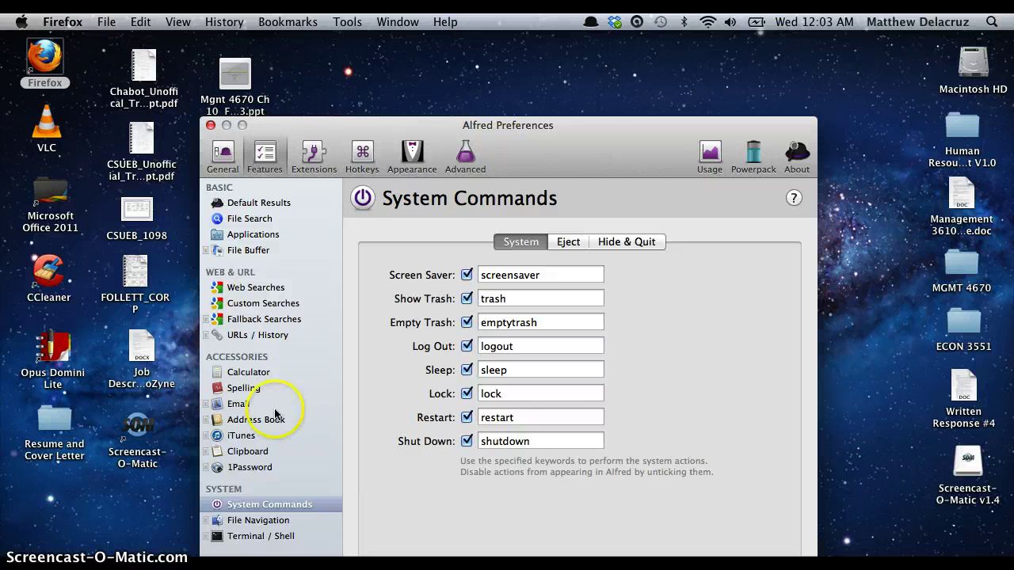
Browse the Default Results, File Search, Applications and Web Searches feature settings
{"action": "left_click", "coordinate": [253, 202]}
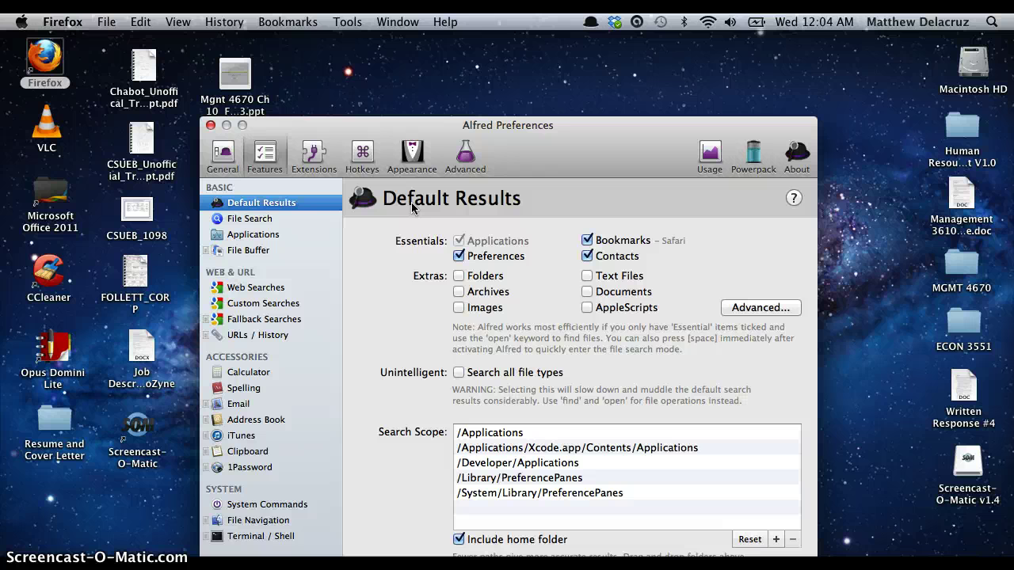
{"action": "left_click", "coordinate": [248, 221]}
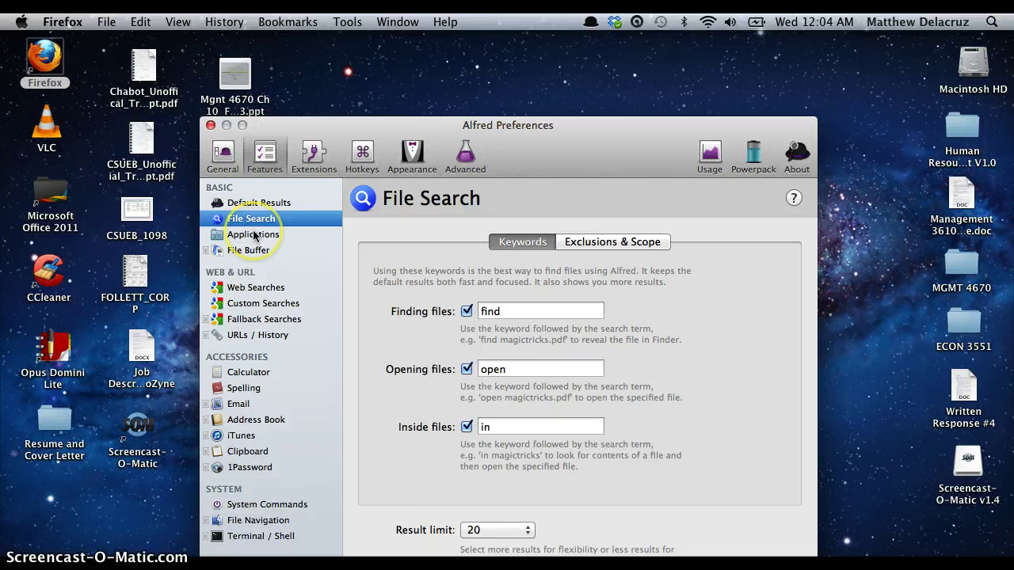
{"action": "left_click", "coordinate": [255, 236]}
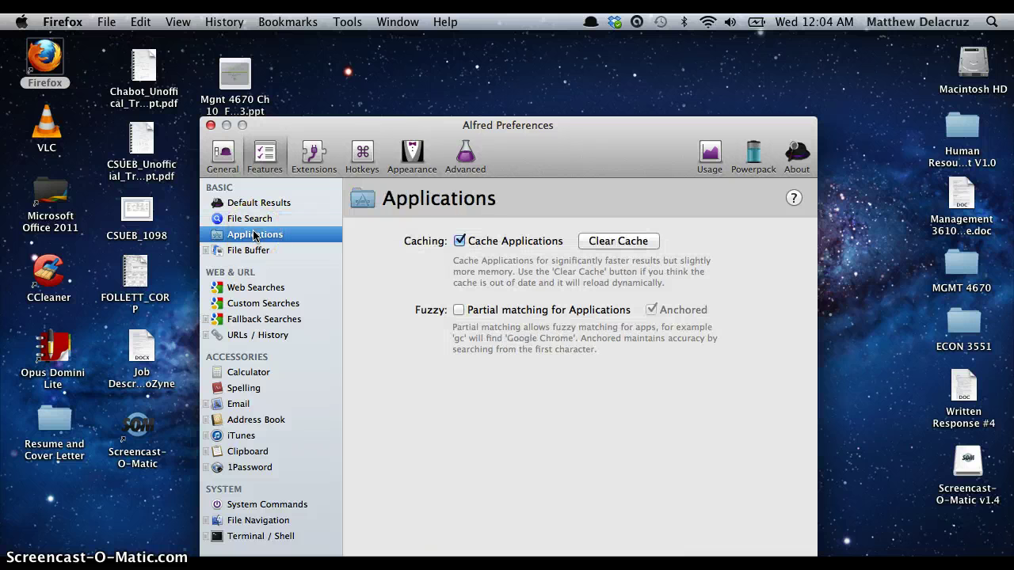
{"action": "left_click", "coordinate": [268, 288]}
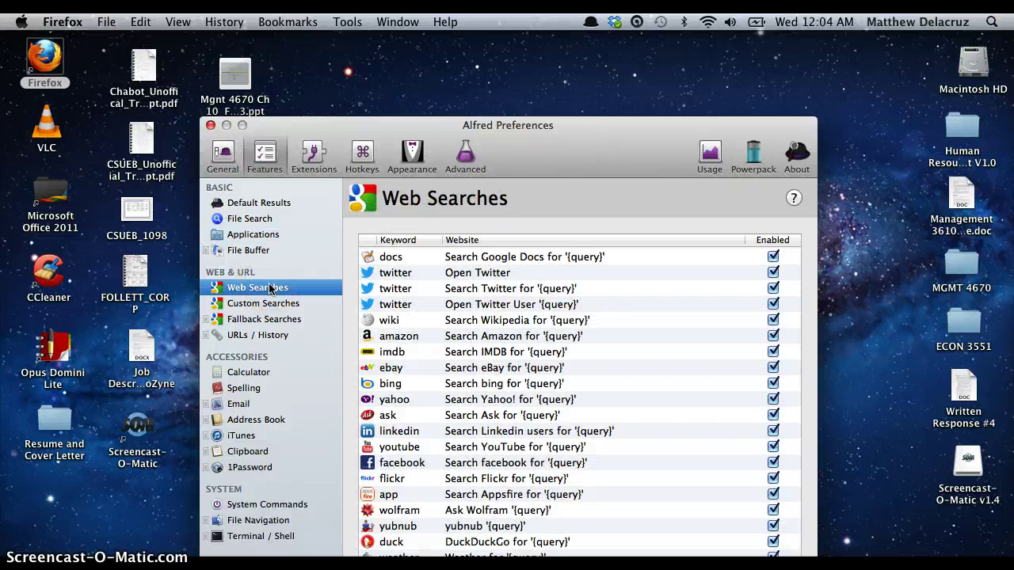
{"action": "scroll", "coordinate": [446, 311], "scroll_direction": "down", "scroll_amount": 1}
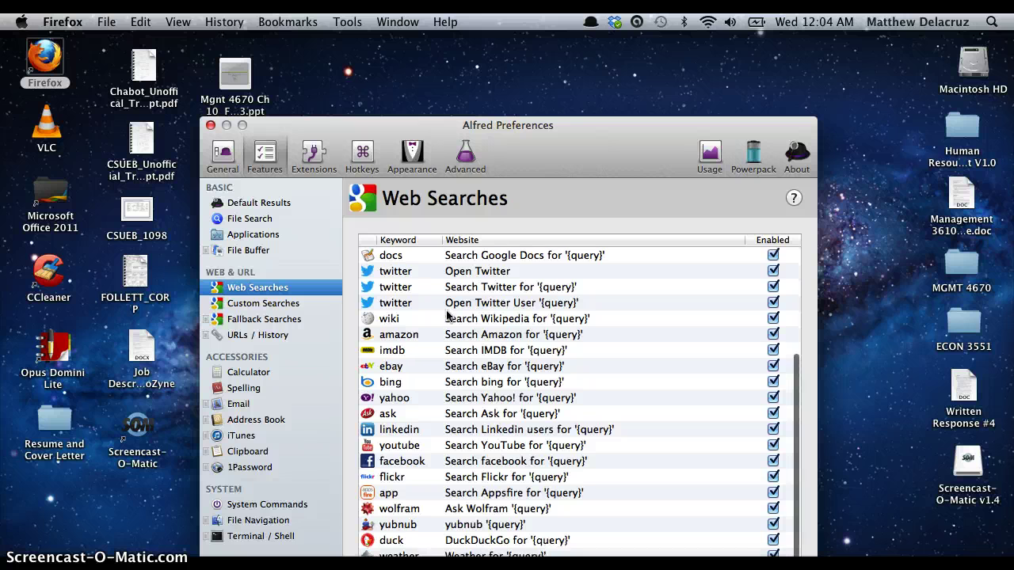
{"action": "scroll", "coordinate": [446, 315], "scroll_direction": "up", "scroll_amount": 1}
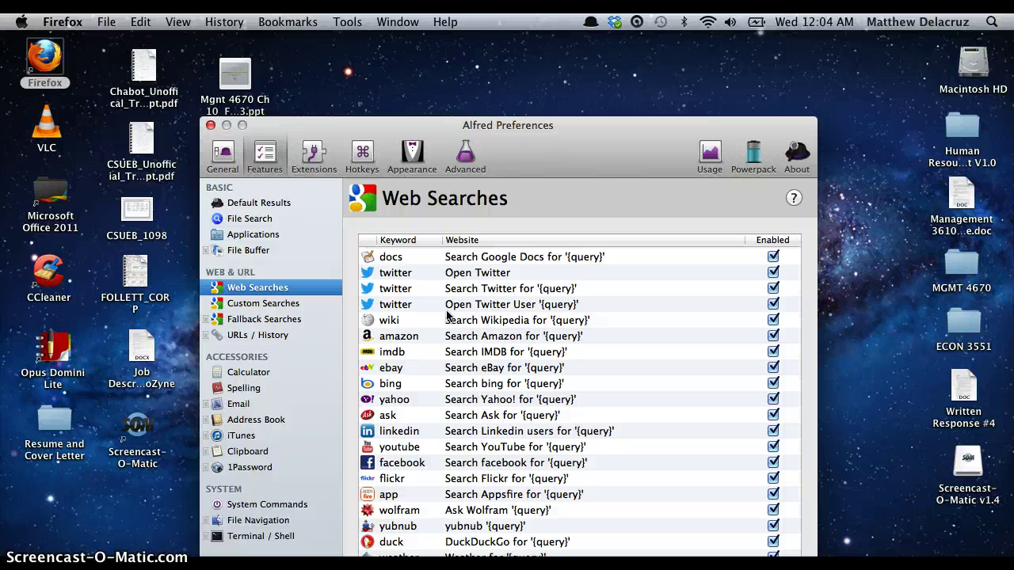
{"action": "left_click", "coordinate": [254, 374]}
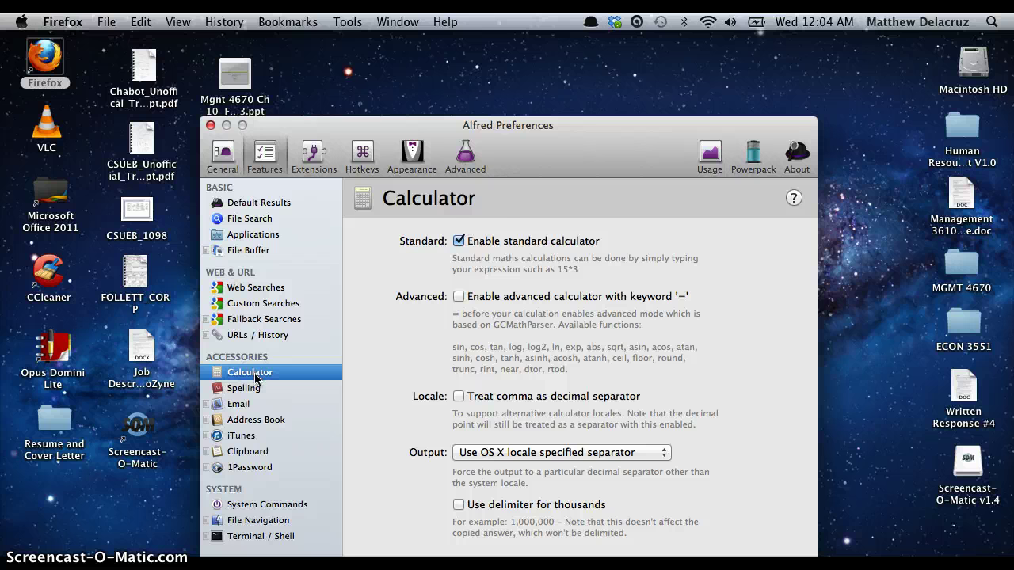
View the Spelling, Email and System Commands feature settings, ending on System Commands
{"action": "left_click", "coordinate": [252, 389]}
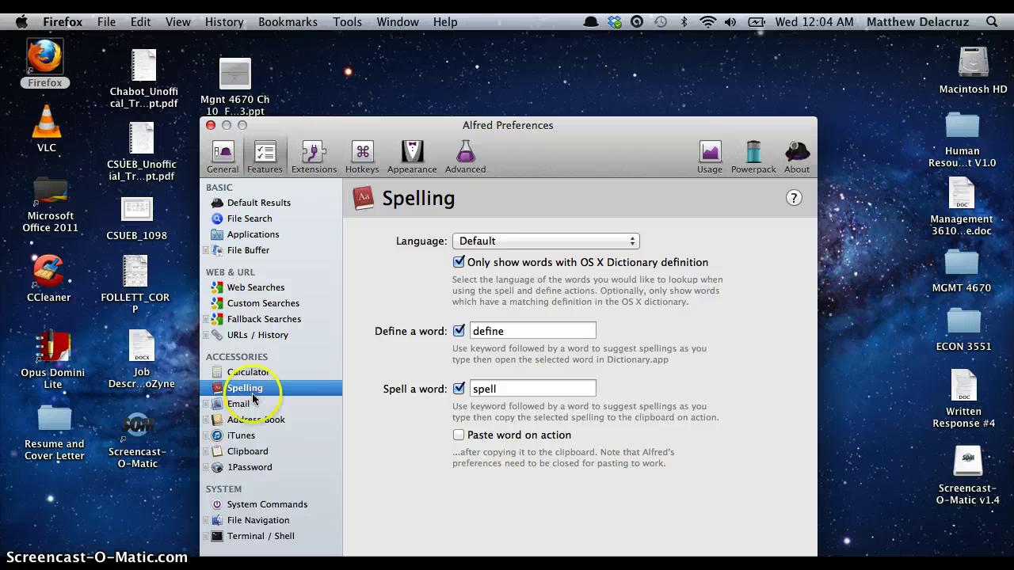
{"action": "left_click", "coordinate": [251, 404]}
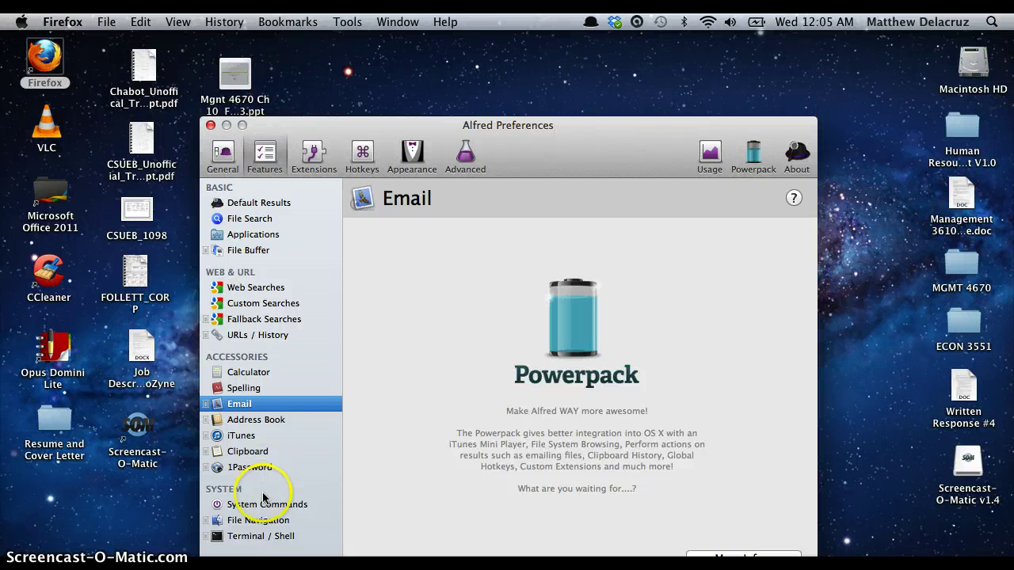
{"action": "left_click", "coordinate": [264, 504]}
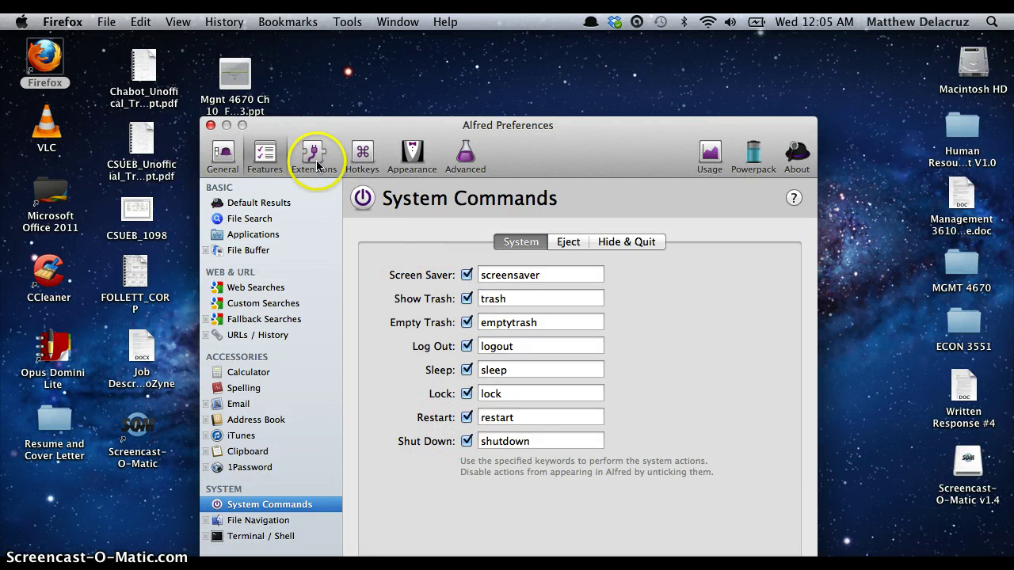
{"action": "left_click", "coordinate": [410, 157]}
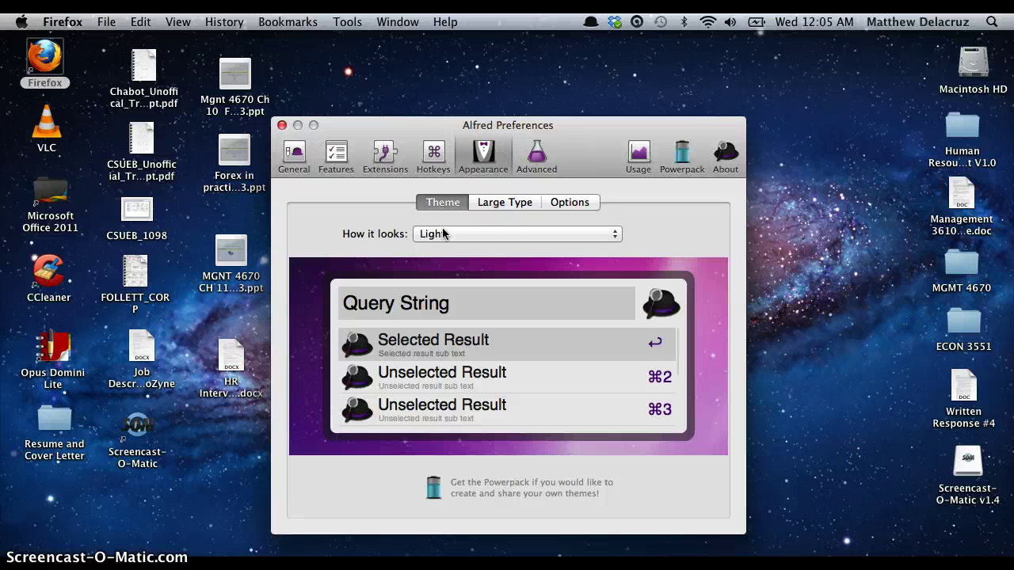
{"action": "key", "text": "alt+space"}
{"action": "left_click", "coordinate": [430, 214]}
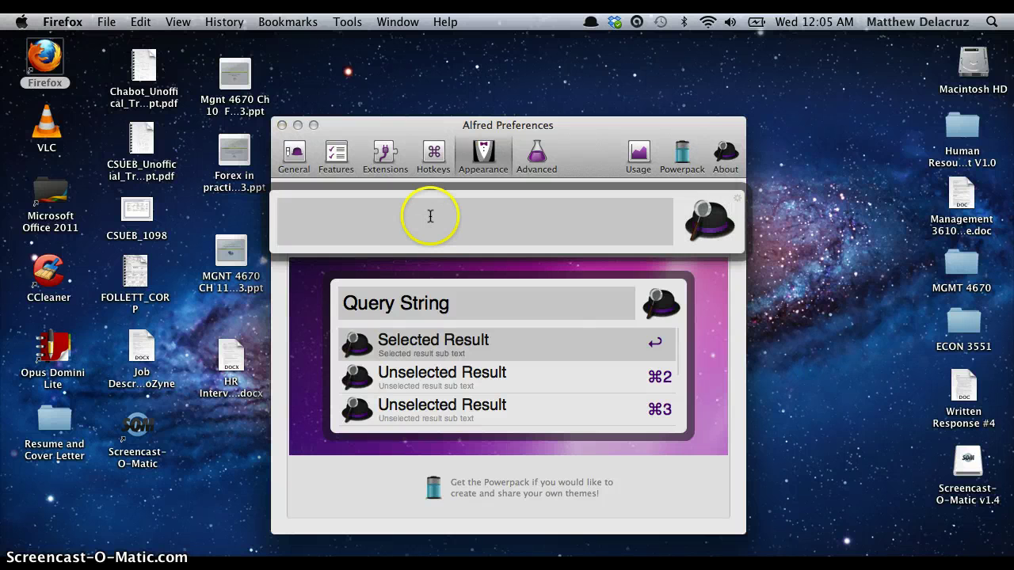
{"action": "key", "text": "Escape"}
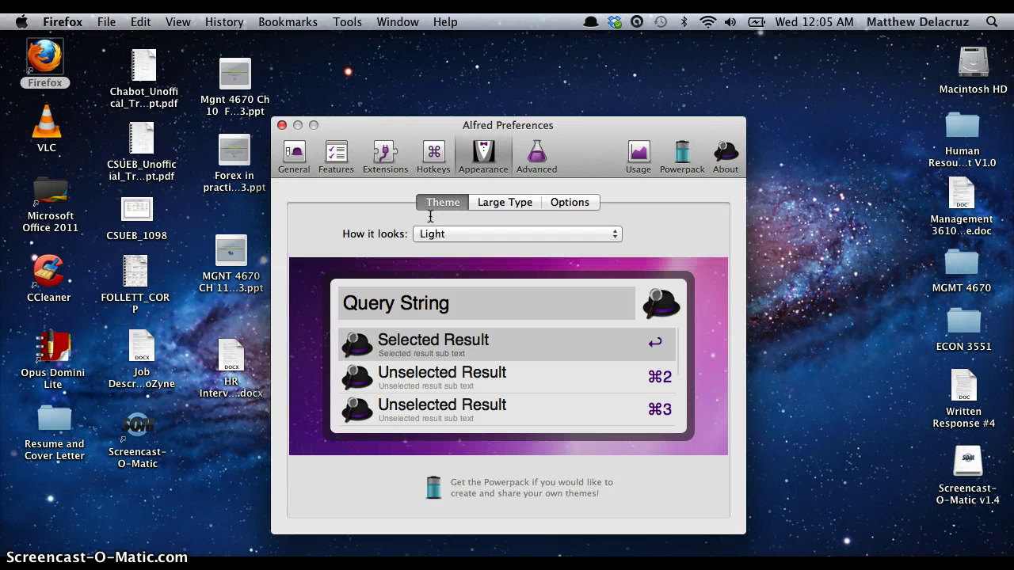
{"action": "left_click", "coordinate": [468, 234]}
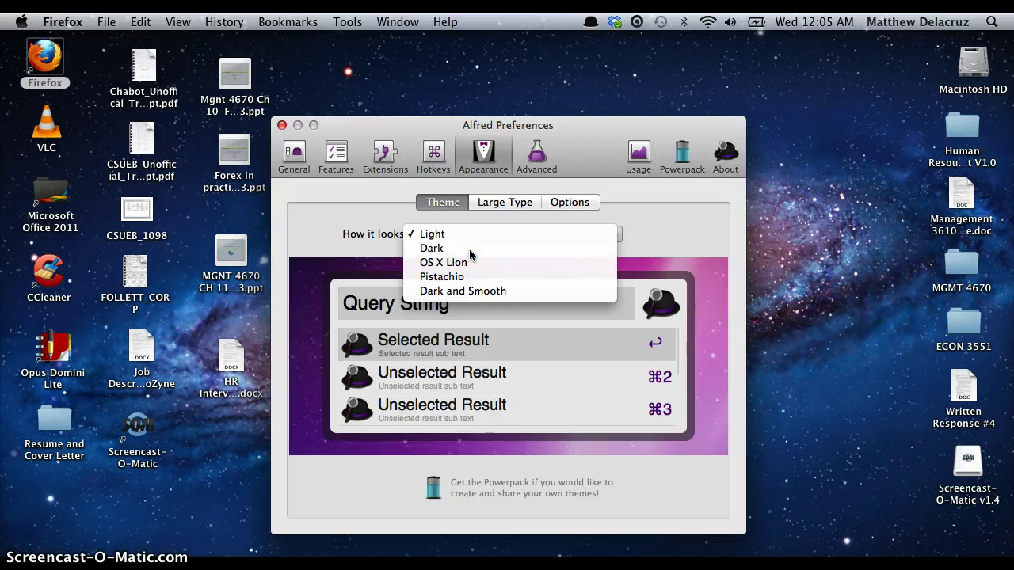
{"action": "left_click", "coordinate": [469, 250]}
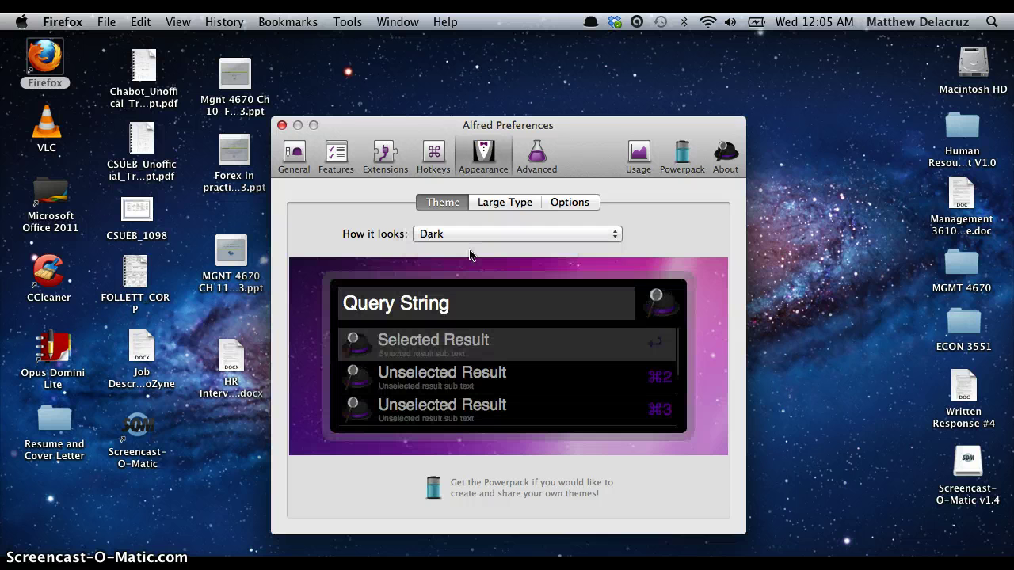
{"action": "key", "text": "alt+space"}
{"action": "key", "text": "Escape"}
{"action": "left_click", "coordinate": [477, 236]}
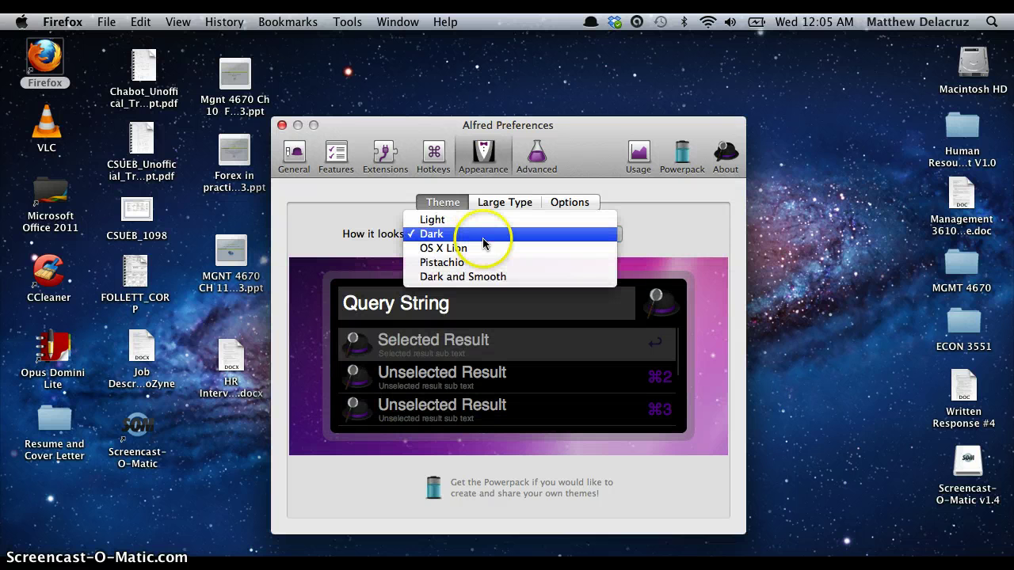
{"action": "left_click", "coordinate": [485, 249]}
{"action": "left_click", "coordinate": [479, 235]}
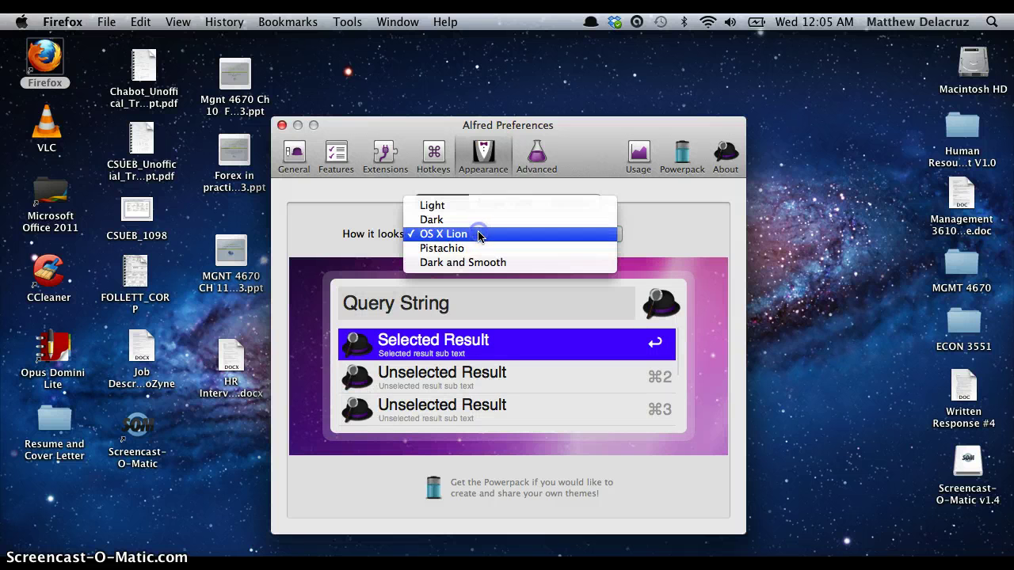
{"action": "left_click", "coordinate": [479, 248]}
{"action": "key", "text": "alt+space"}
{"action": "key", "text": "Escape"}
{"action": "left_click", "coordinate": [471, 234]}
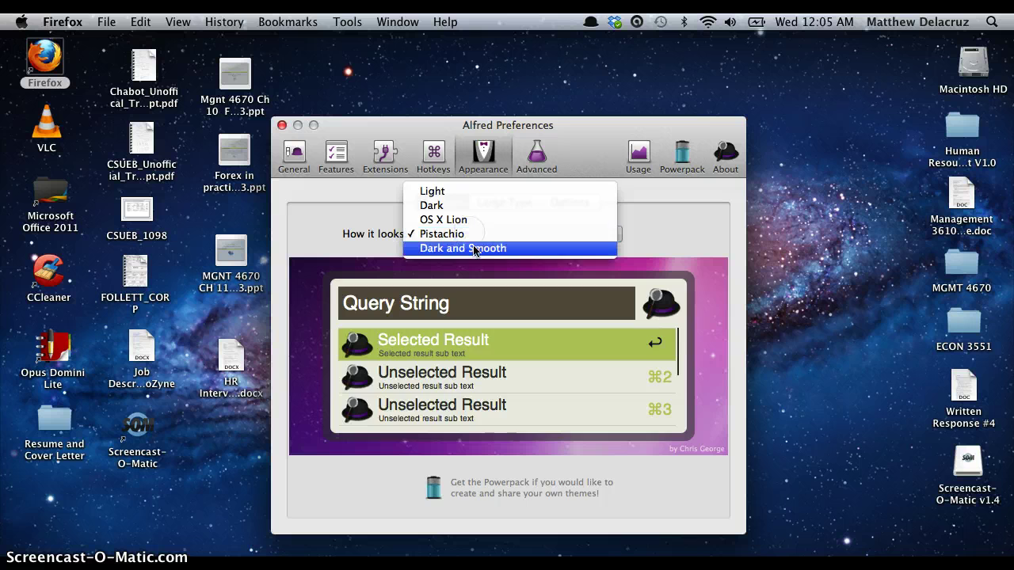
{"action": "left_click", "coordinate": [473, 248]}
{"action": "left_click", "coordinate": [470, 234]}
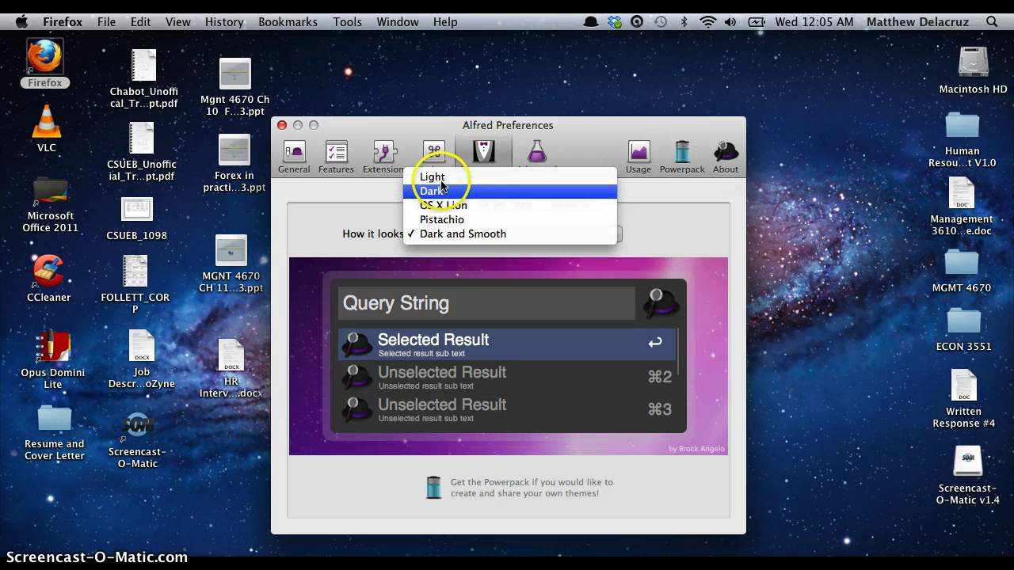
{"action": "left_click", "coordinate": [441, 177]}
{"action": "key", "text": "alt+space"}
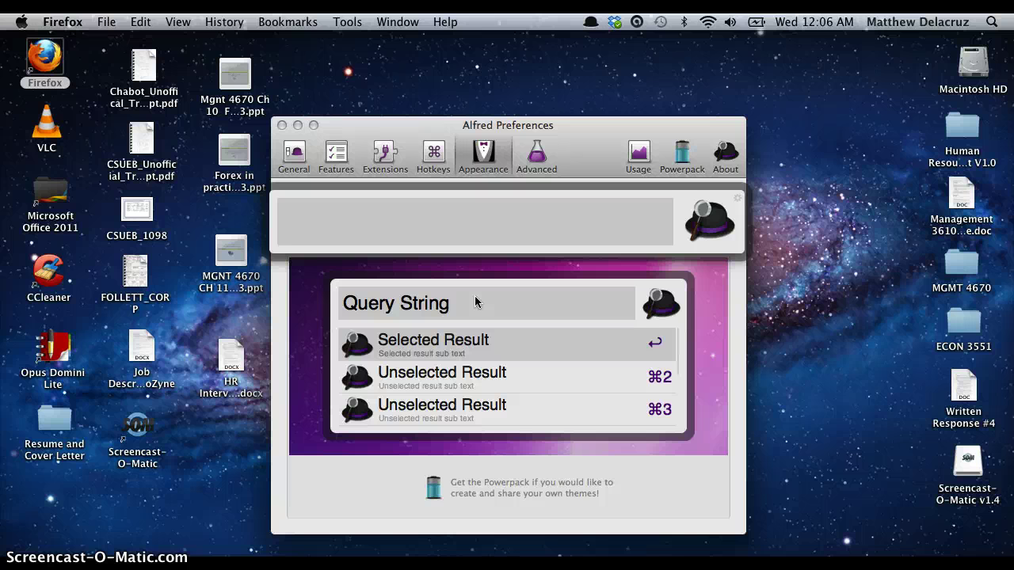
{"action": "key", "text": "Escape"}
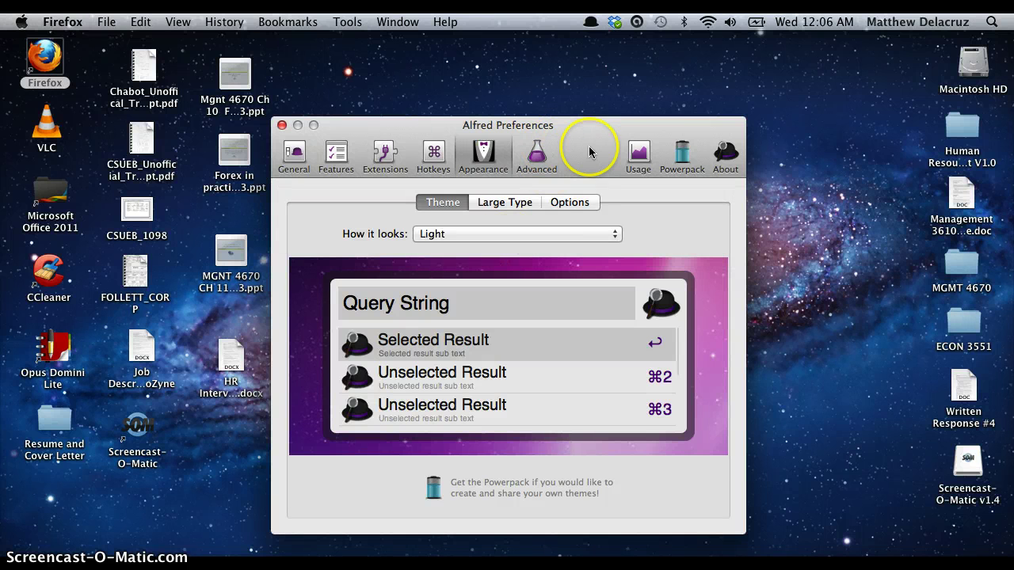
Check usage statistics, close Preferences, and summon the empty Alfred search bar with ⌥Space
{"action": "left_click", "coordinate": [636, 151]}
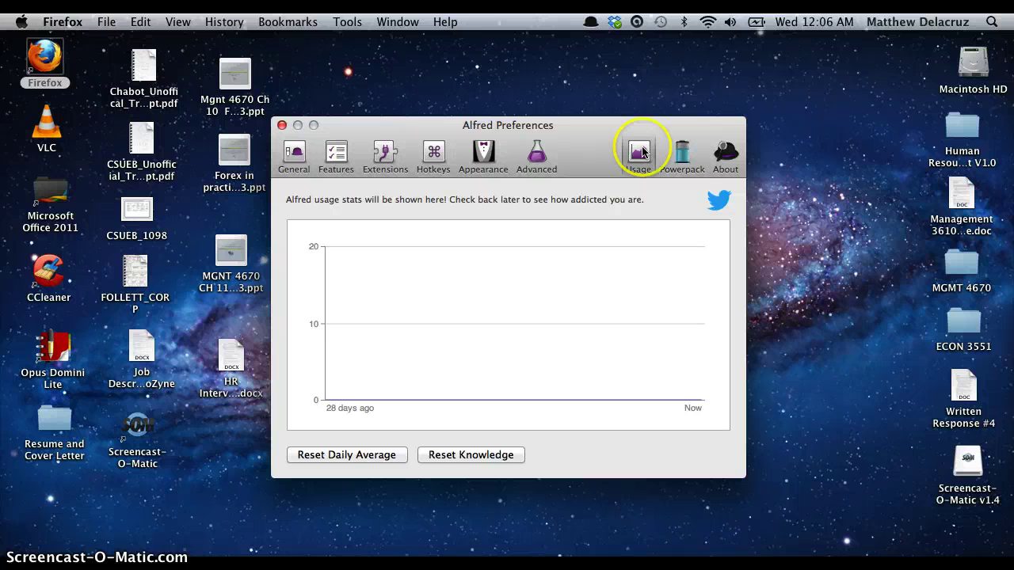
{"action": "left_click", "coordinate": [283, 126]}
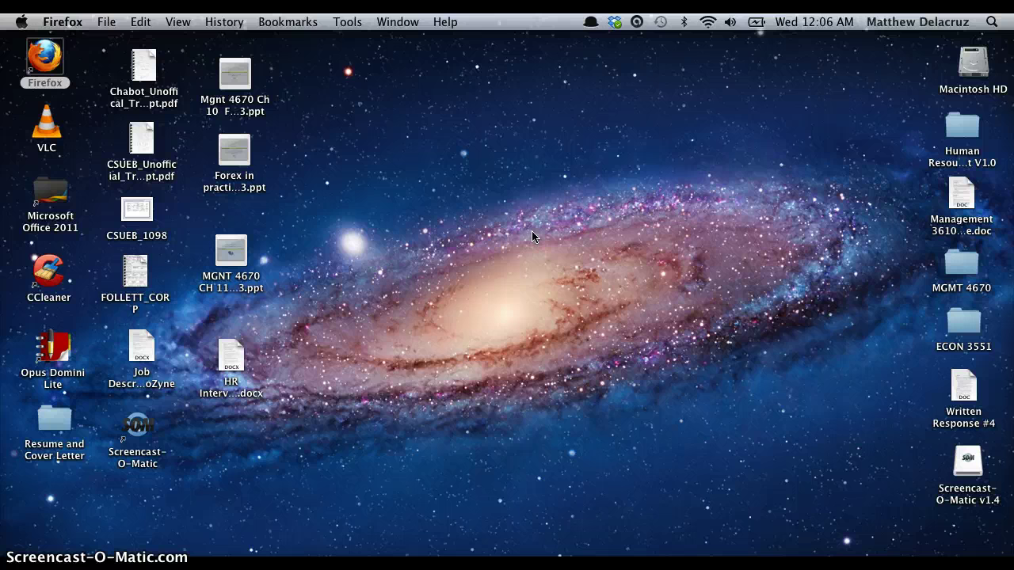
{"action": "key", "text": "alt+space"}
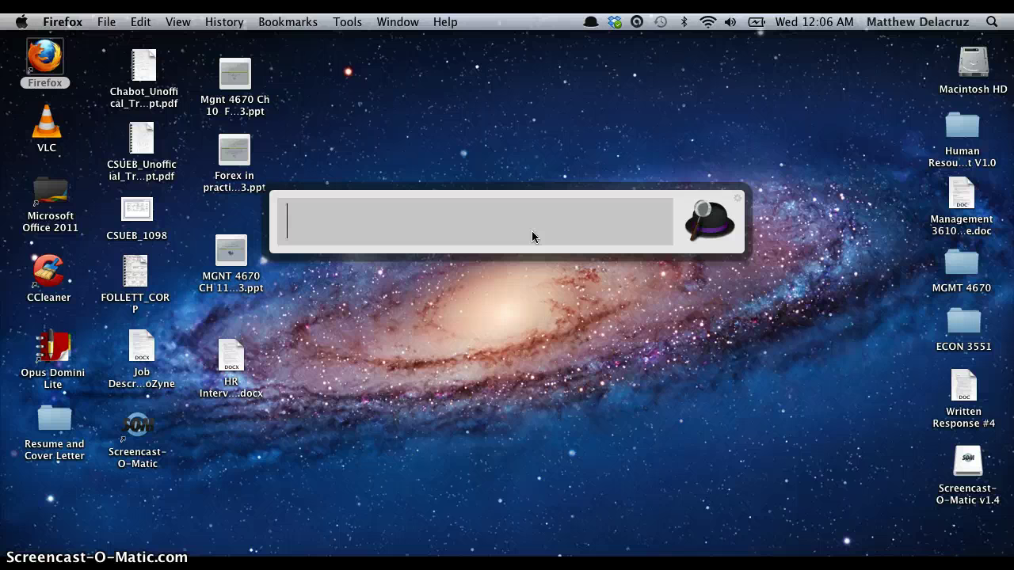
Show the Trash with Alfred's 'trash' command, then close the Trash window
{"action": "type", "text": "trash"}
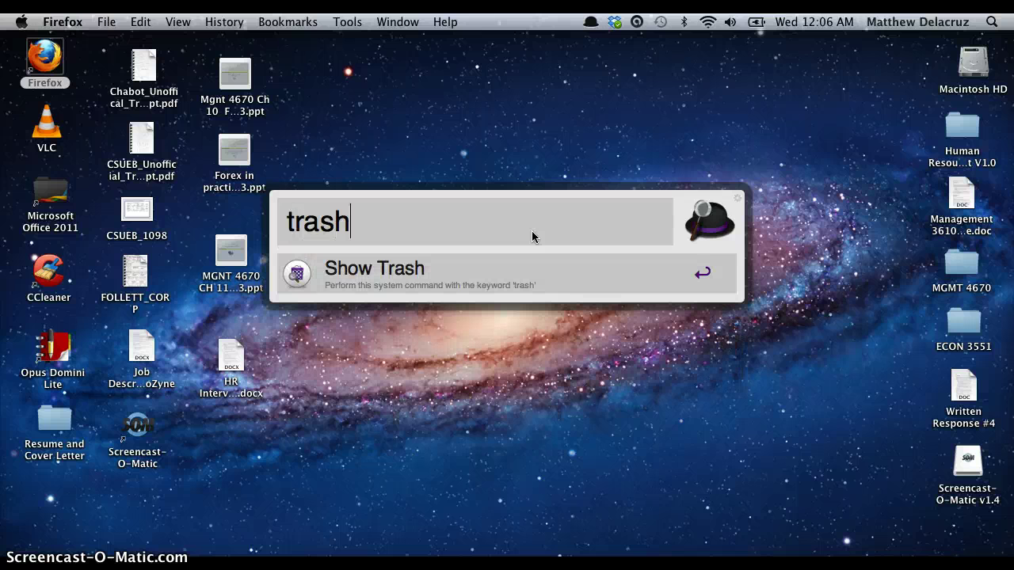
{"action": "left_click", "coordinate": [369, 265]}
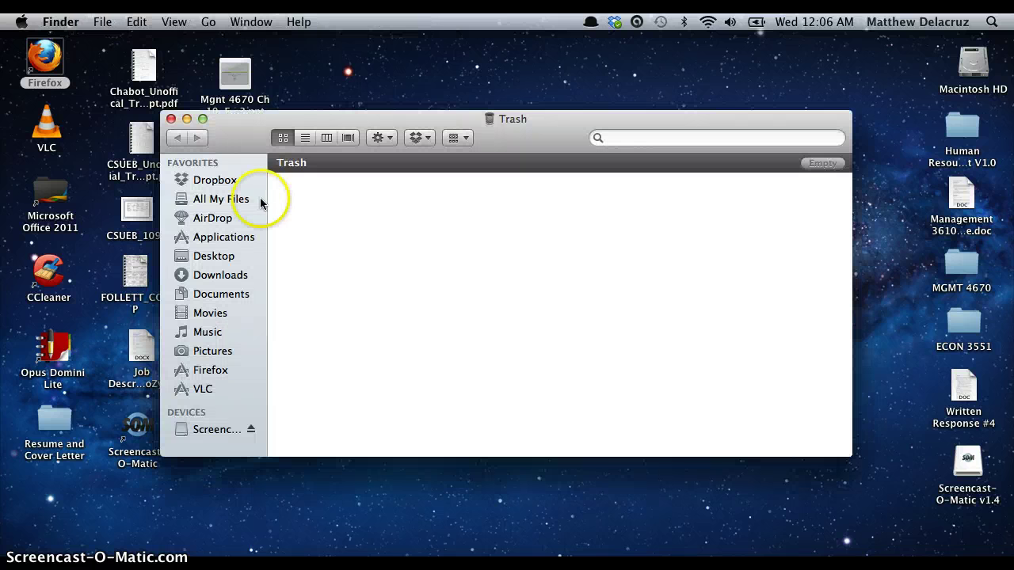
{"action": "left_click", "coordinate": [170, 119]}
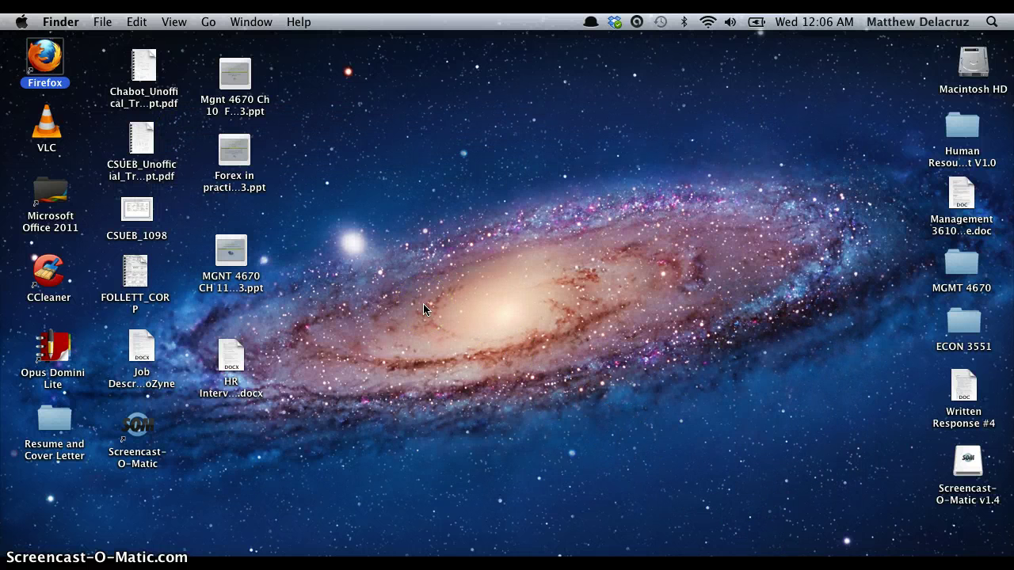
Run the Screen Saver from Alfred via 'screens', then enter the account password to log back in
{"action": "key", "text": "alt+space"}
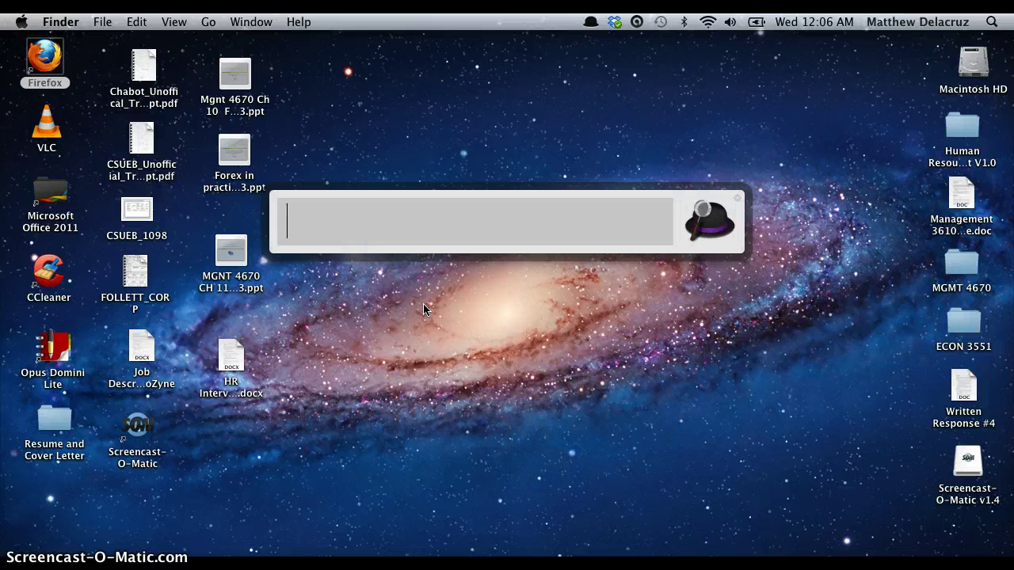
{"action": "type", "text": "screens"}
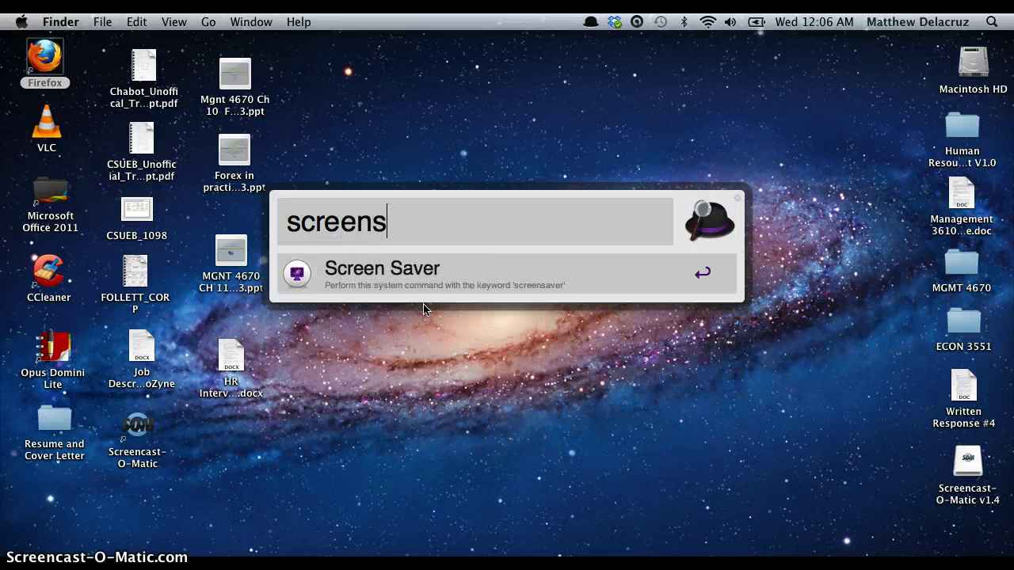
{"action": "left_click", "coordinate": [380, 266]}
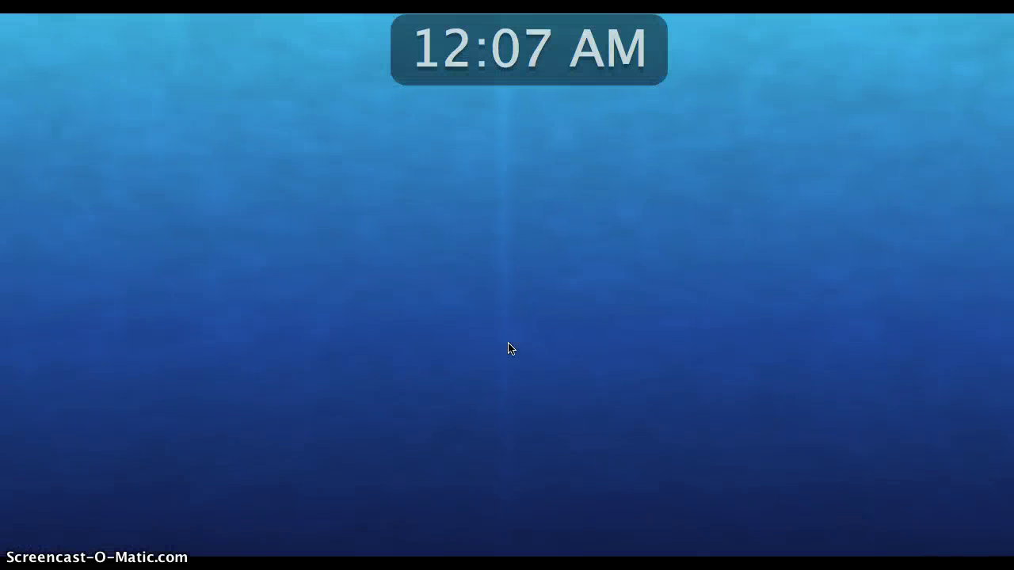
{"action": "left_click", "coordinate": [564, 328]}
{"action": "type", "text": "••••••••"}
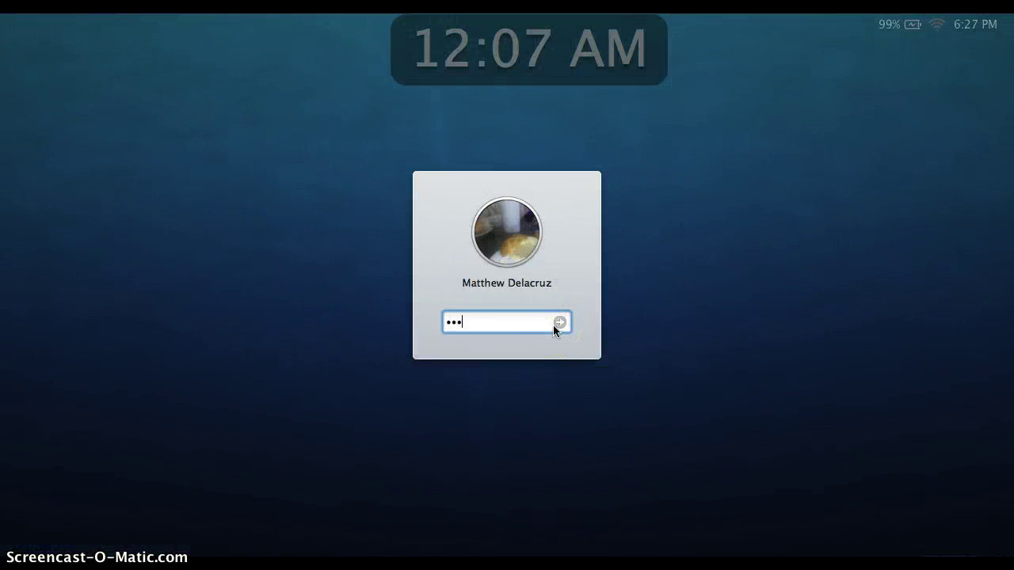
{"action": "key", "text": "Return"}
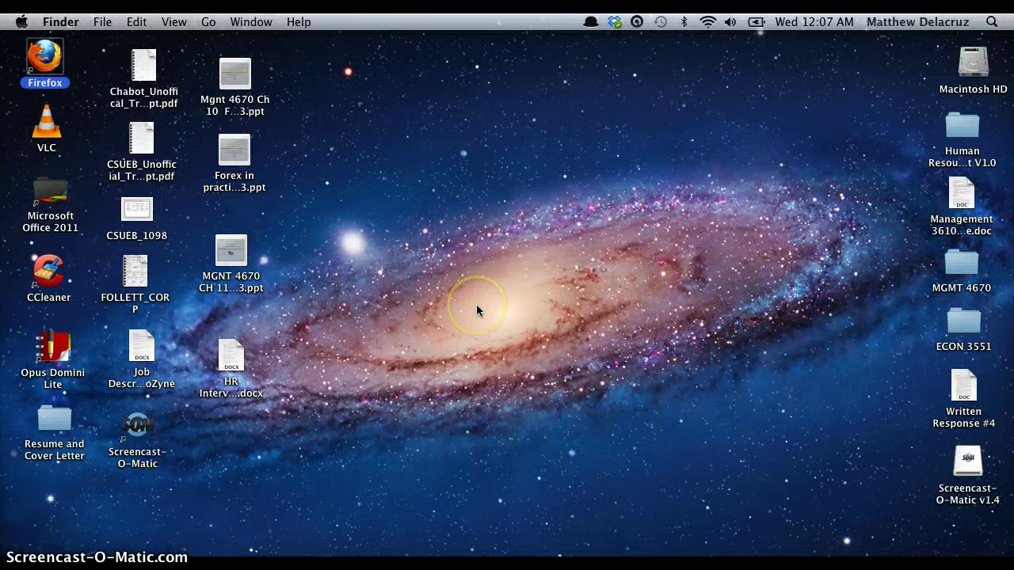
Search eBay for 'fashion' from Alfred using the 'ebay fashion' keyword query
{"action": "key", "text": "super+a"}
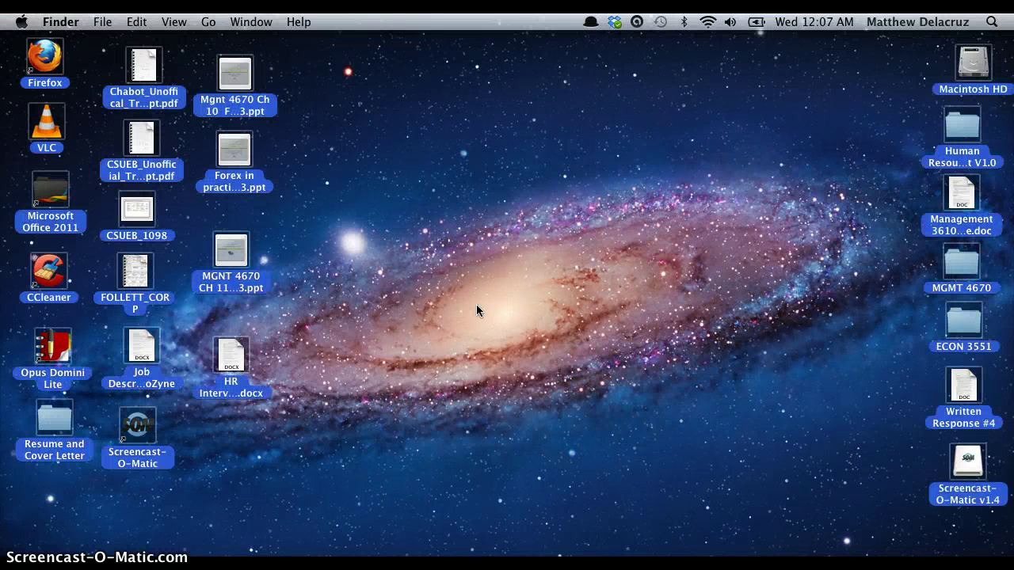
{"action": "key", "text": "alt+space"}
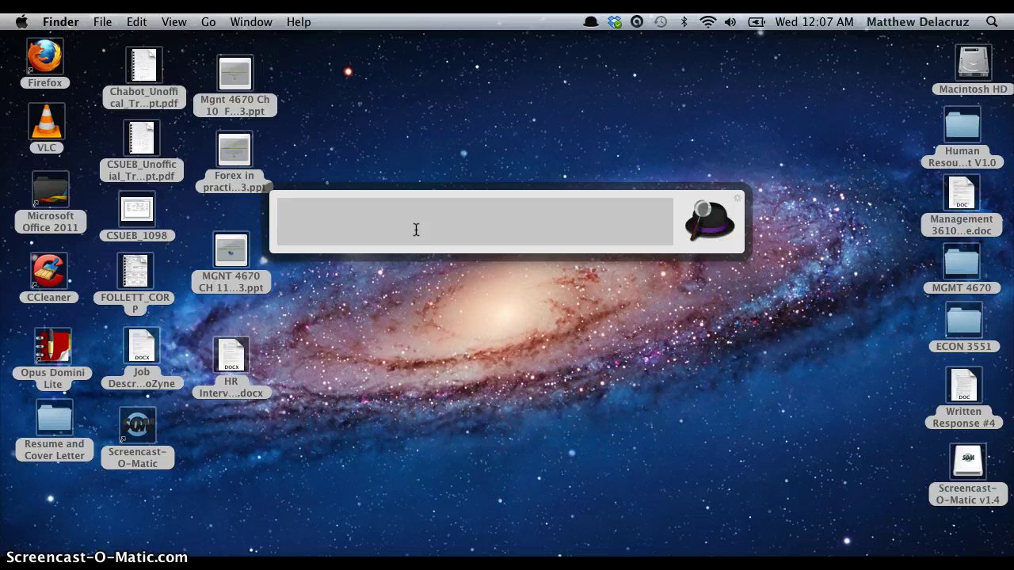
{"action": "type", "text": "ebay"}
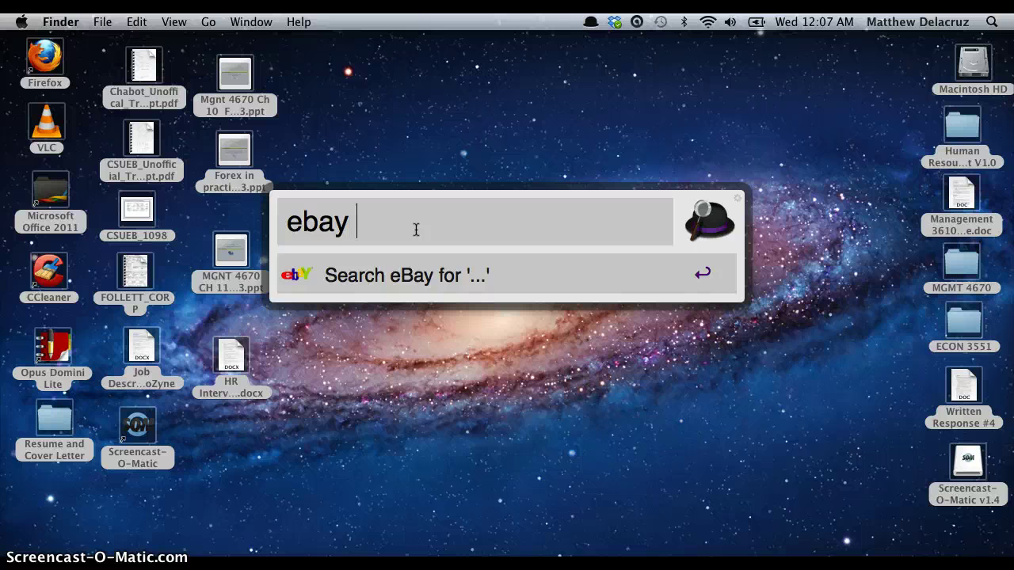
{"action": "type", "text": " fashion"}
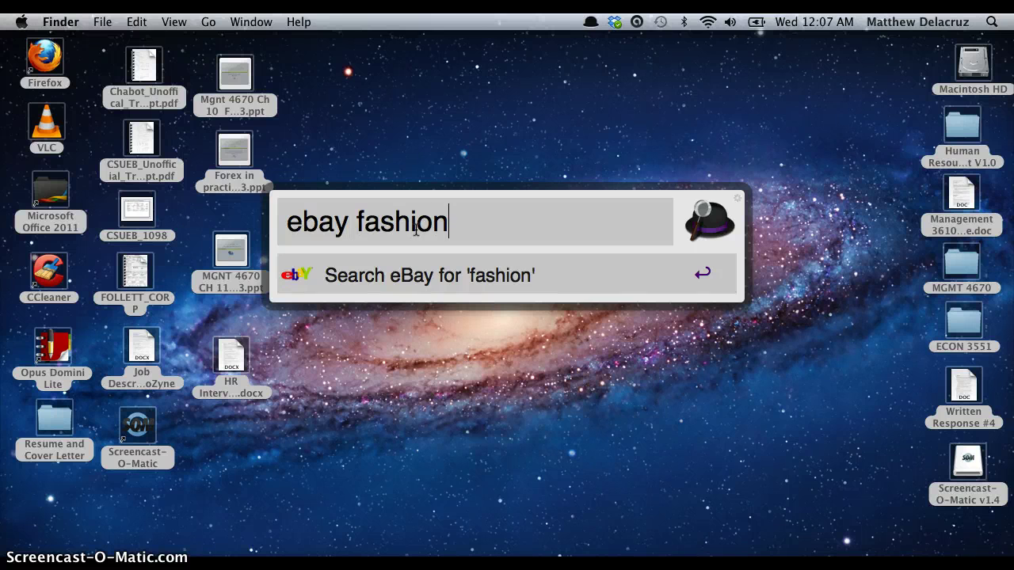
{"action": "key", "text": "Return"}
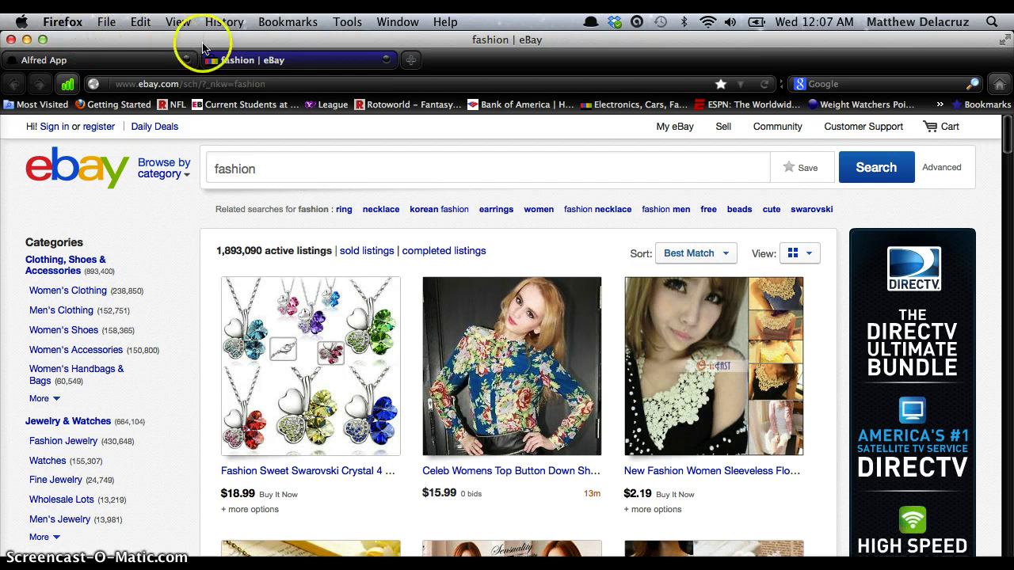
Close the eBay tab and the Firefox window, then deselect the desktop icons
{"action": "left_click", "coordinate": [384, 61]}
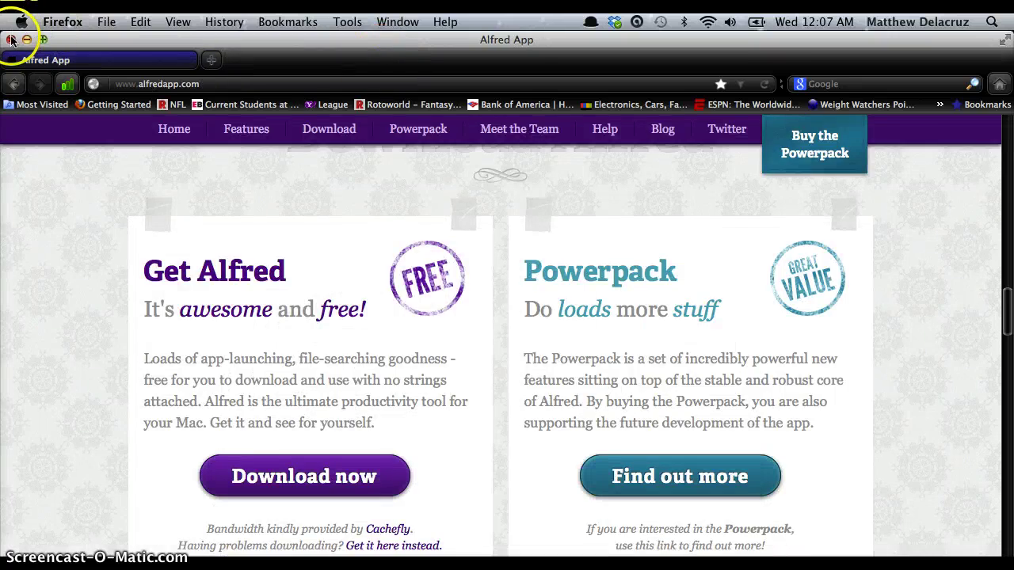
{"action": "left_click", "coordinate": [11, 39]}
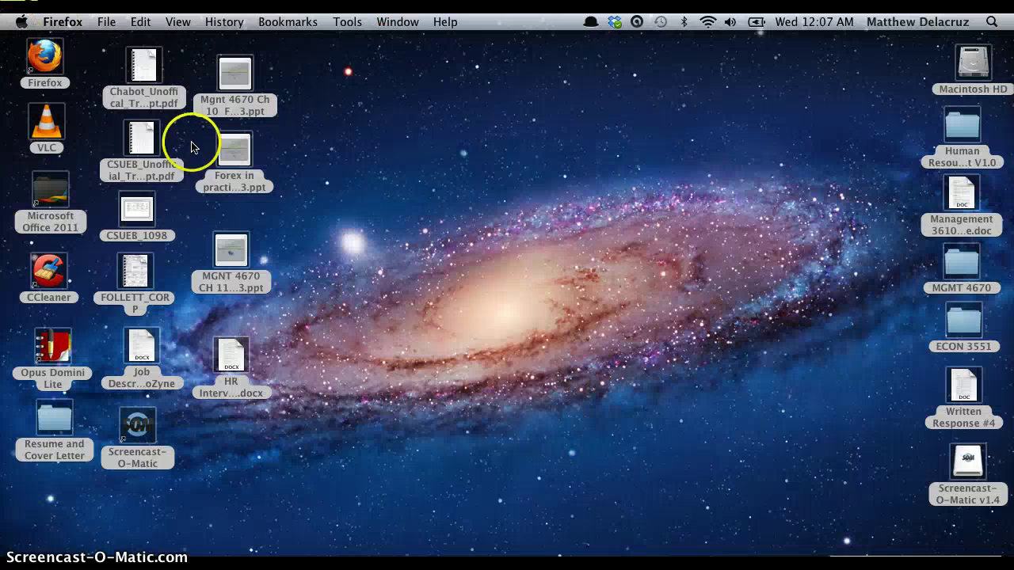
{"action": "left_click", "coordinate": [505, 330]}
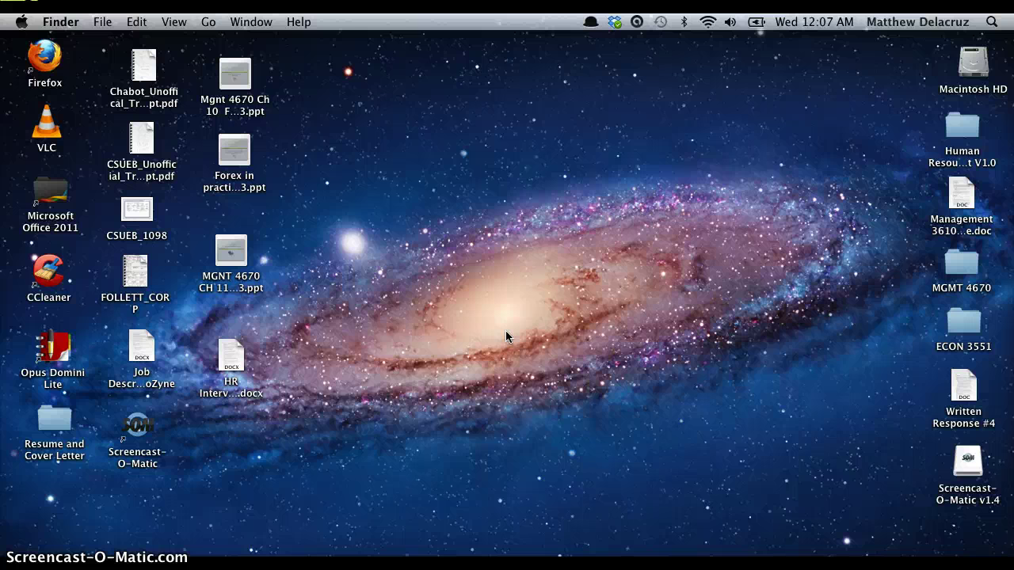
Calculate 25*50 (1250) and 150-70 (80) in Alfred, clearing each query afterwards
{"action": "key", "text": "alt+space"}
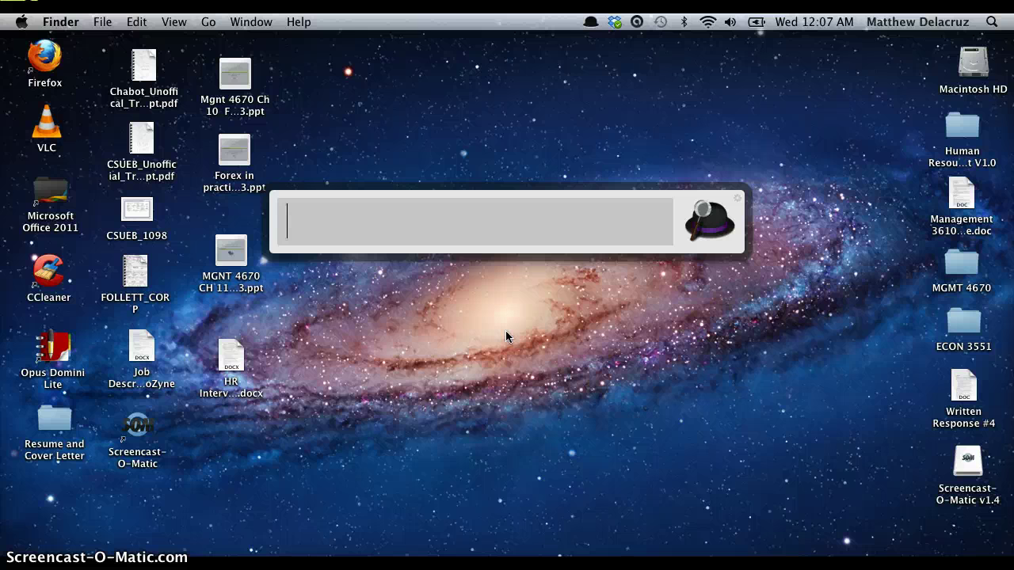
{"action": "type", "text": "25*50"}
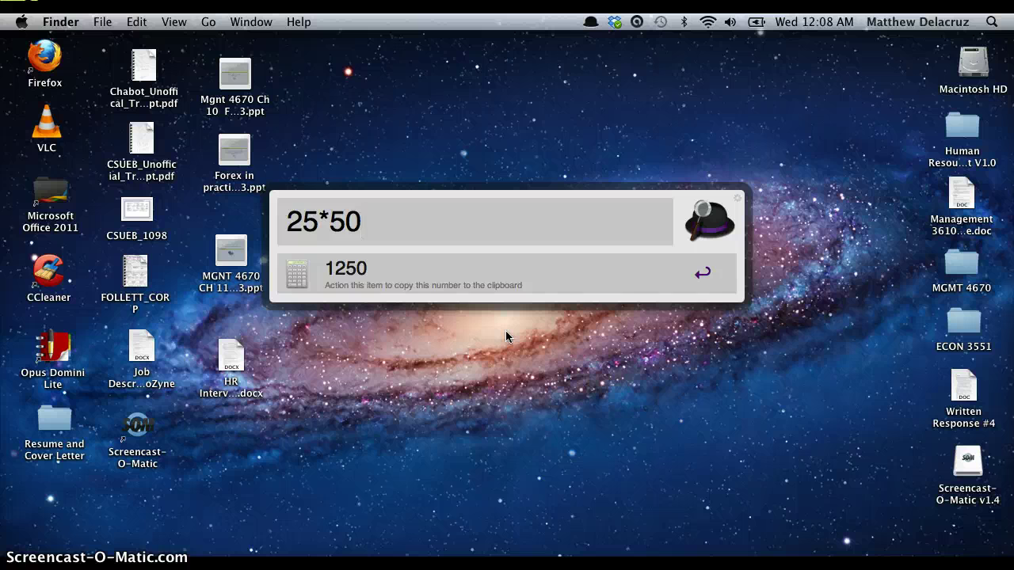
{"action": "key", "text": "BackSpace"}
{"action": "key", "text": "BackSpace"}
{"action": "key", "text": "BackSpace"}
{"action": "key", "text": "BackSpace"}
{"action": "key", "text": "BackSpace"}
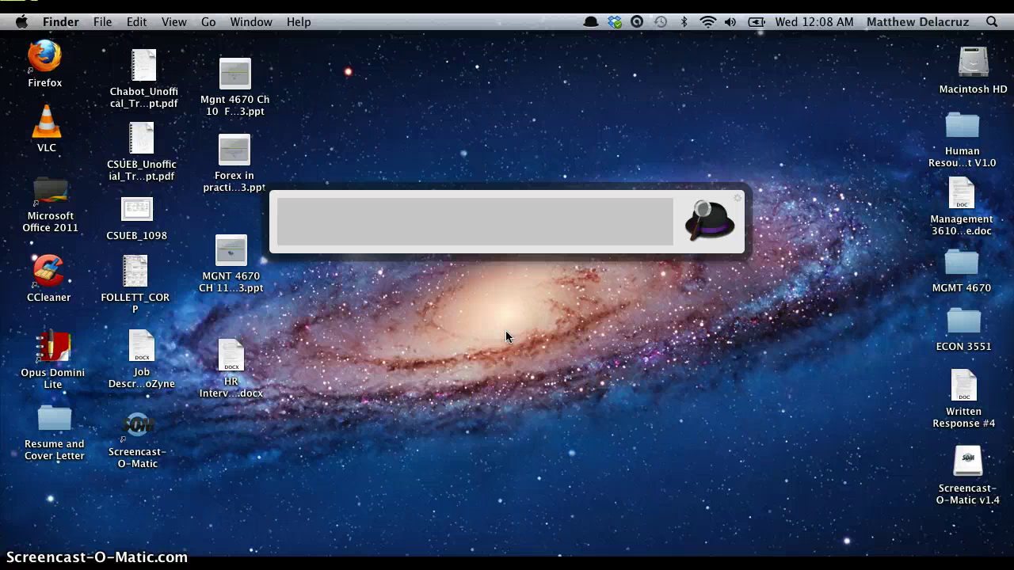
{"action": "type", "text": "150-70"}
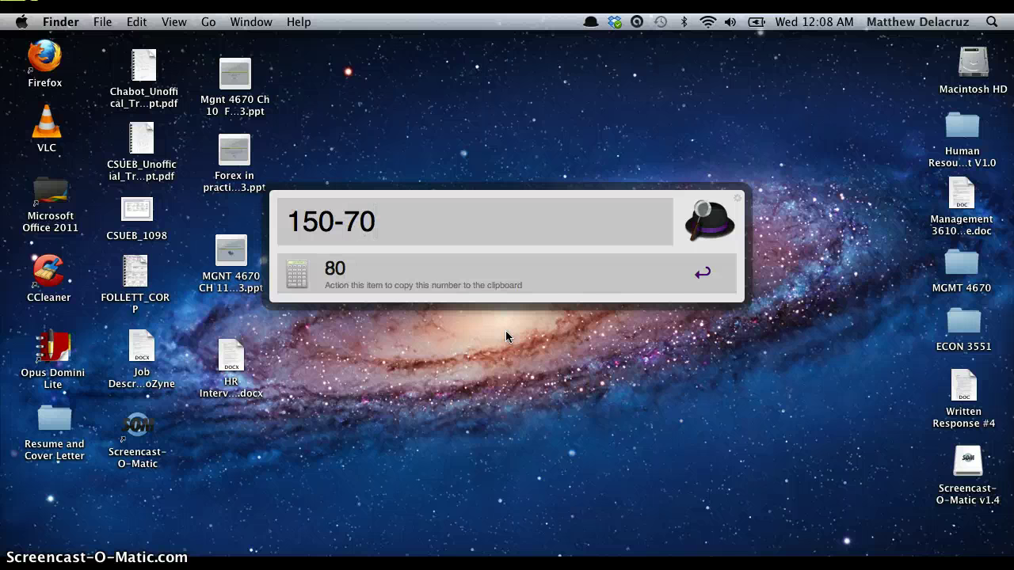
{"action": "key", "text": "BackSpace"}
{"action": "key", "text": "BackSpace"}
{"action": "key", "text": "BackSpace"}
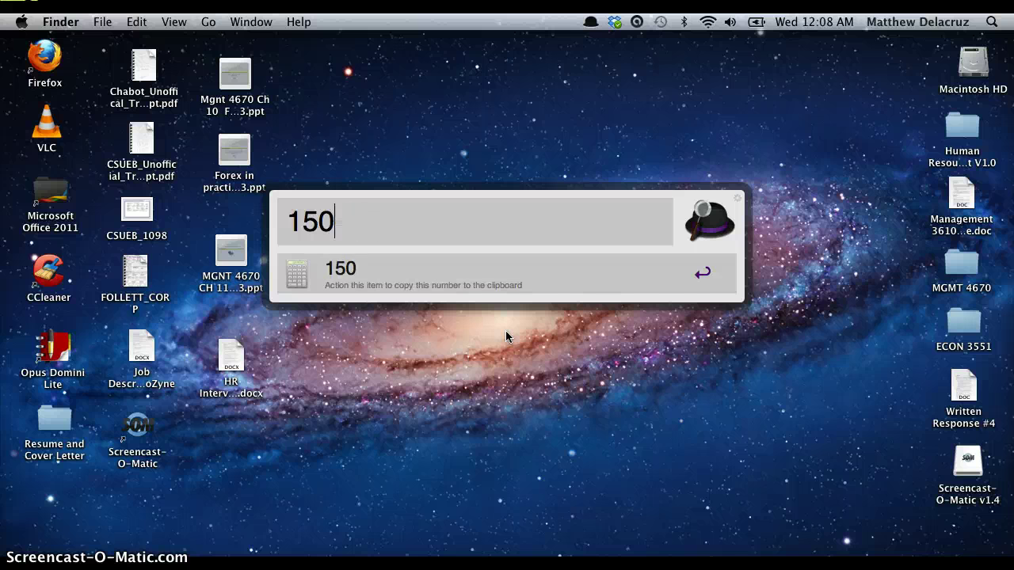
{"action": "key", "text": "BackSpace"}
{"action": "key", "text": "BackSpace"}
{"action": "key", "text": "BackSpace"}
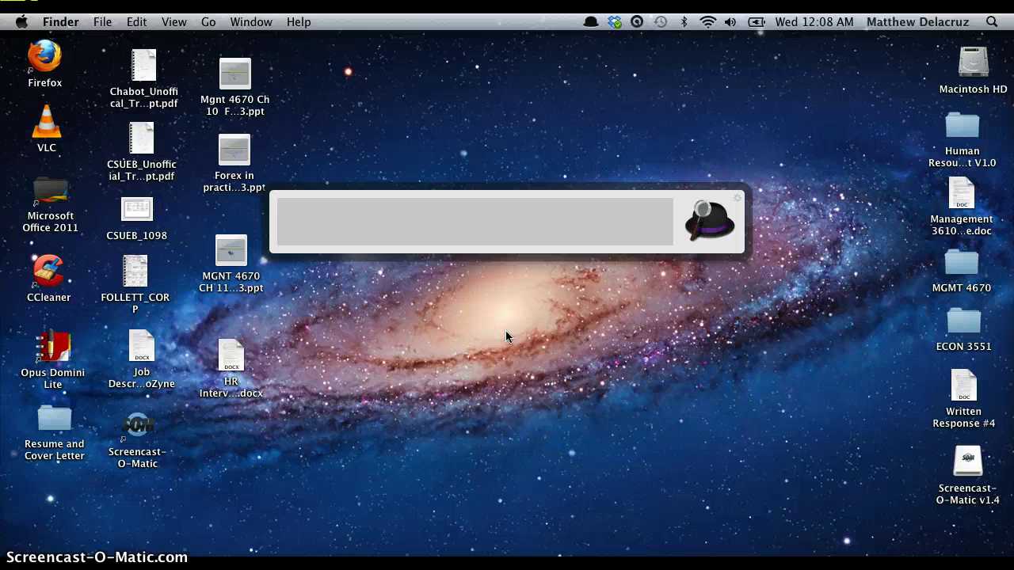
Look up 'human resources' in Dictionary with Alfred's 'define' keyword
{"action": "type", "text": "defnin"}
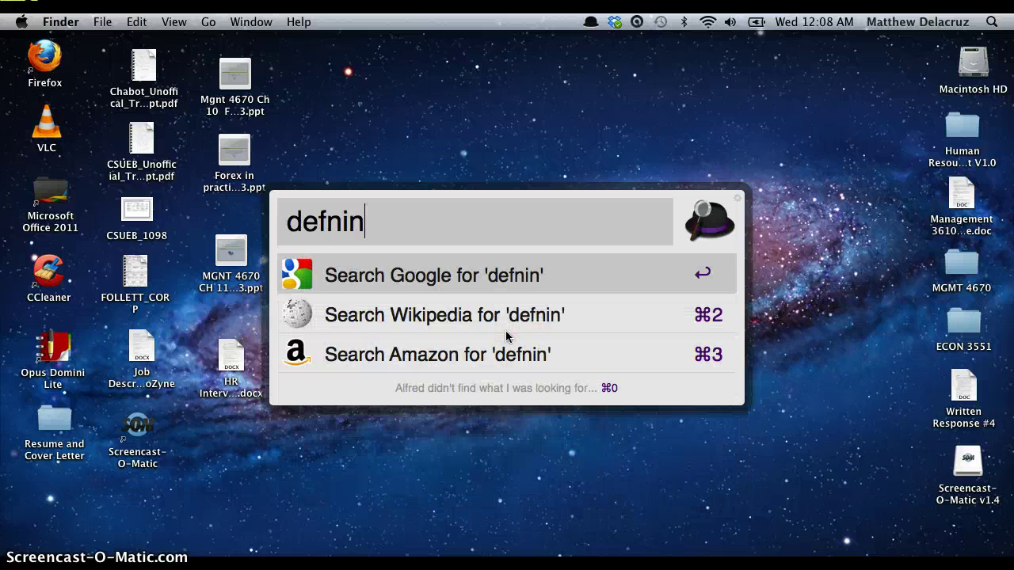
{"action": "key", "text": "BackSpace"}
{"action": "key", "text": "BackSpace"}
{"action": "key", "text": "BackSpace"}
{"action": "type", "text": "ine"}
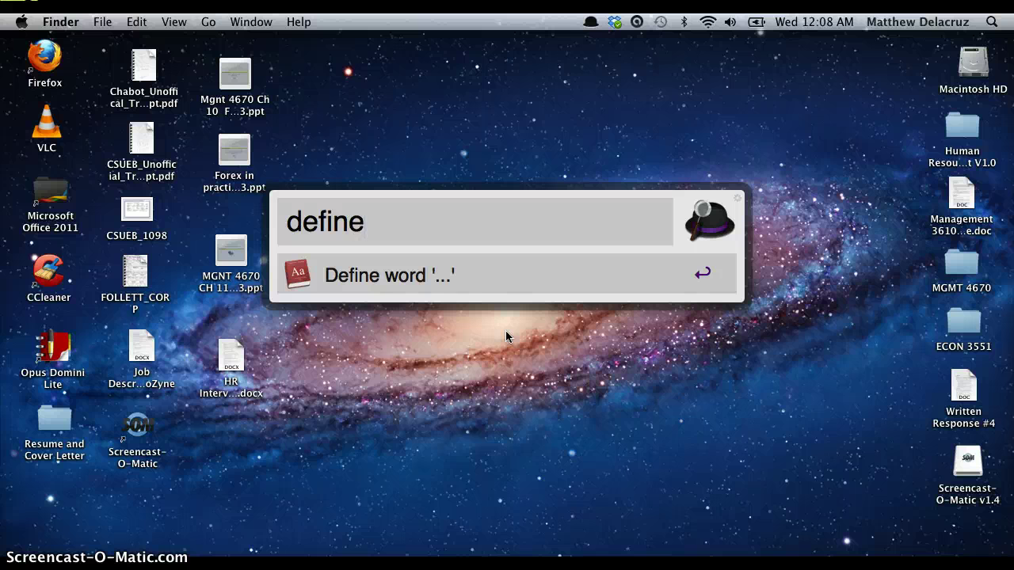
{"action": "type", "text": " human resources"}
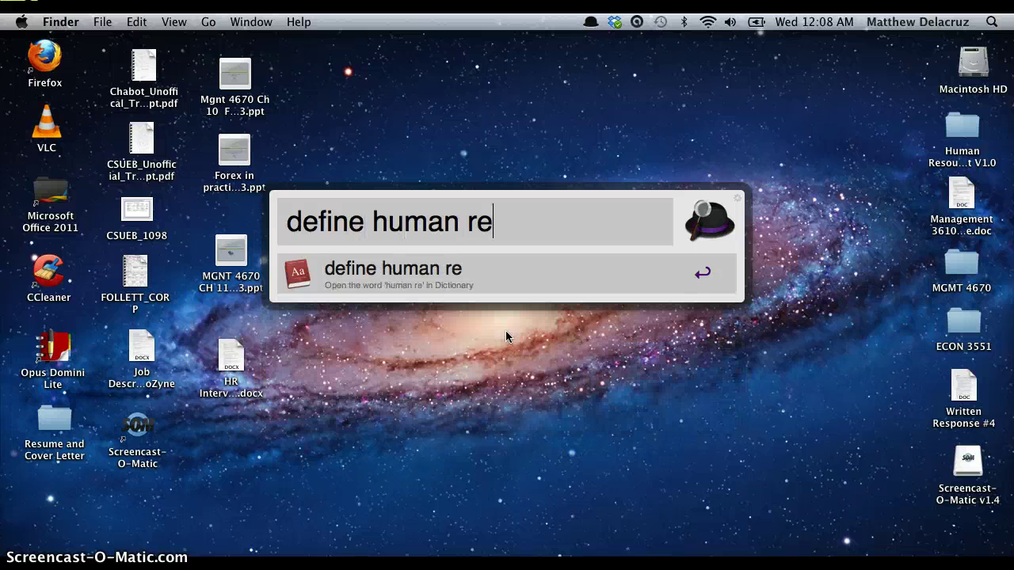
{"action": "key", "text": "Return"}
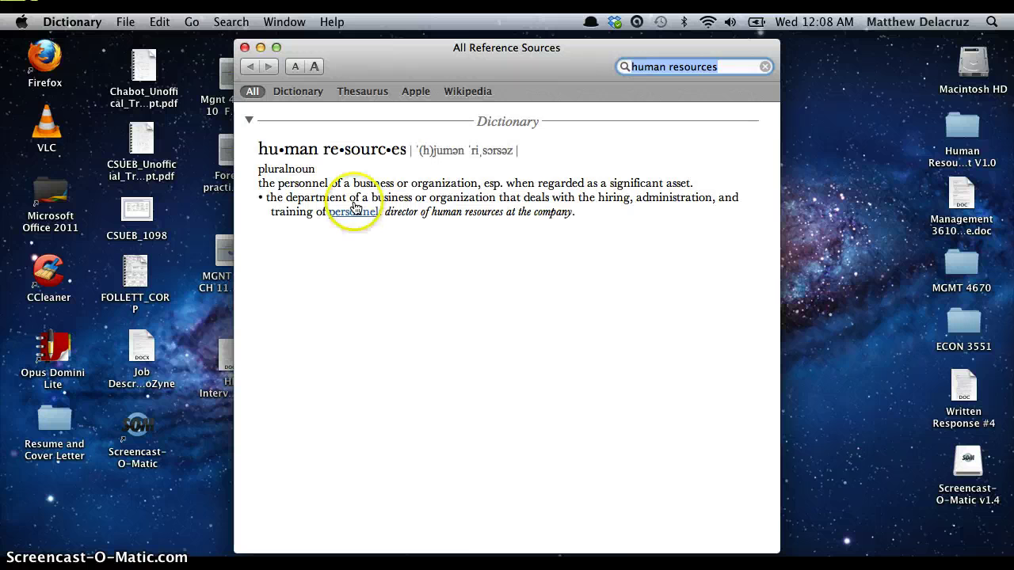
View the Dictionary, Thesaurus and Wikipedia entries for human resources, then close Dictionary
{"action": "left_click", "coordinate": [283, 92]}
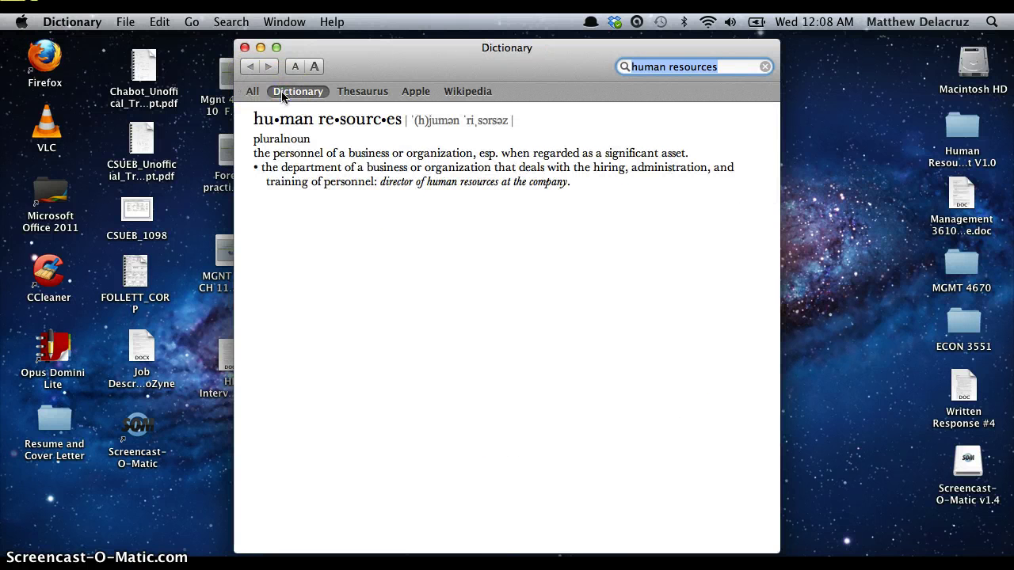
{"action": "left_click", "coordinate": [371, 91]}
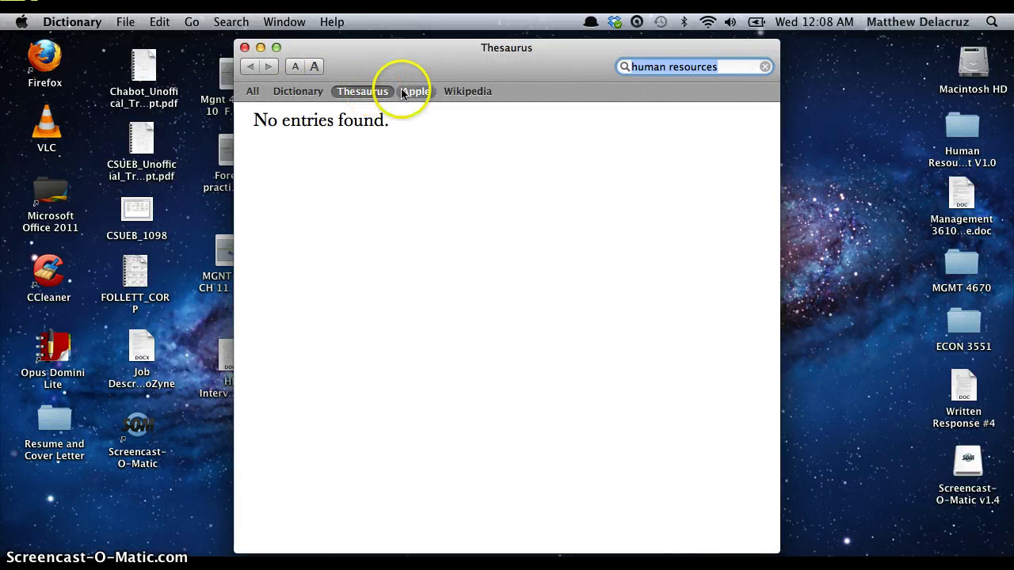
{"action": "left_click", "coordinate": [463, 92]}
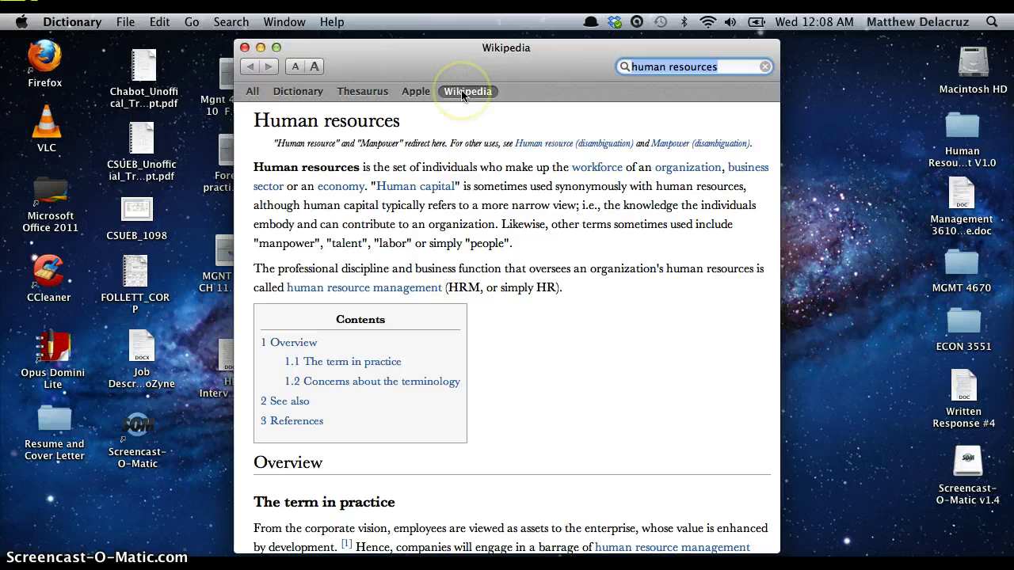
{"action": "scroll", "coordinate": [507, 228], "scroll_direction": "down", "scroll_amount": 5}
{"action": "scroll", "coordinate": [507, 228], "scroll_direction": "down", "scroll_amount": 15}
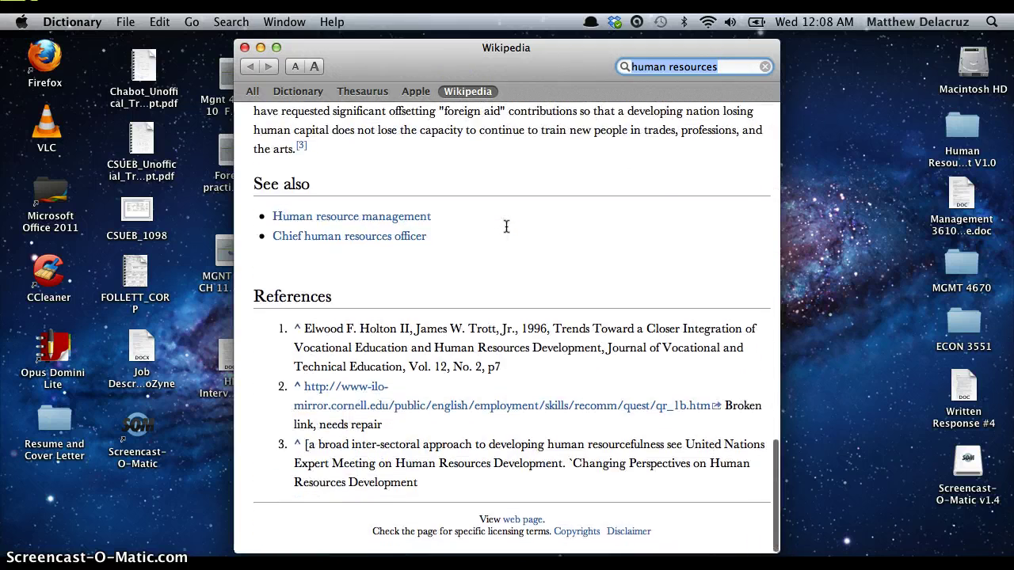
{"action": "left_click", "coordinate": [344, 130]}
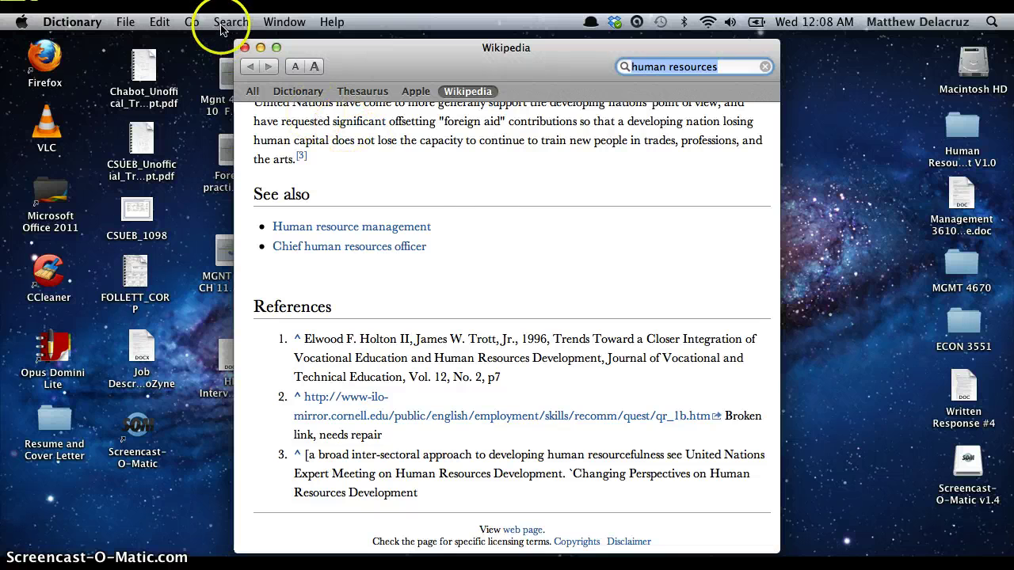
{"action": "left_click", "coordinate": [245, 48]}
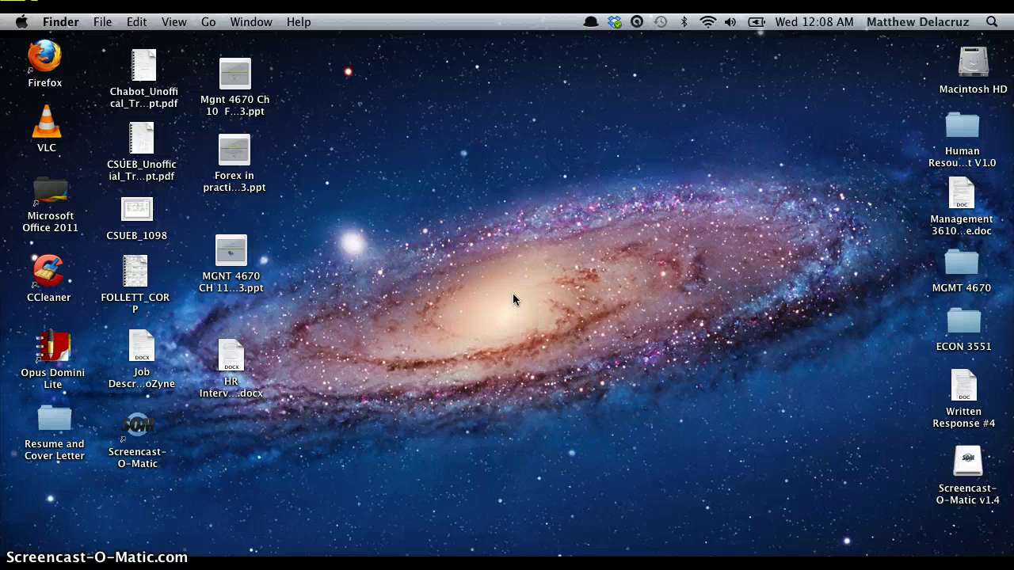
{"action": "key", "text": "alt+space"}
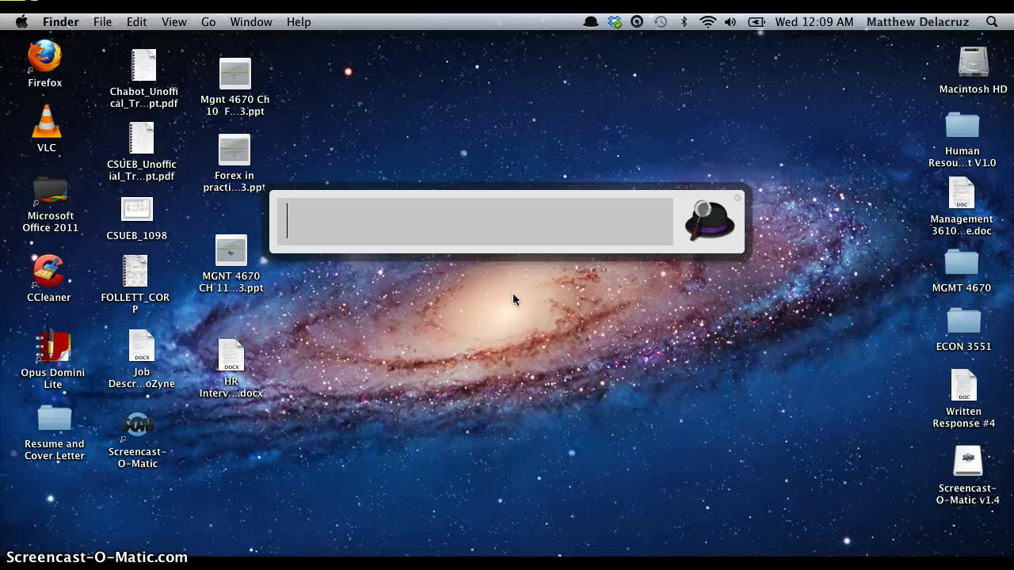
{"action": "type", "text": "google maps"}
{"action": "key", "text": "BackSpace"}
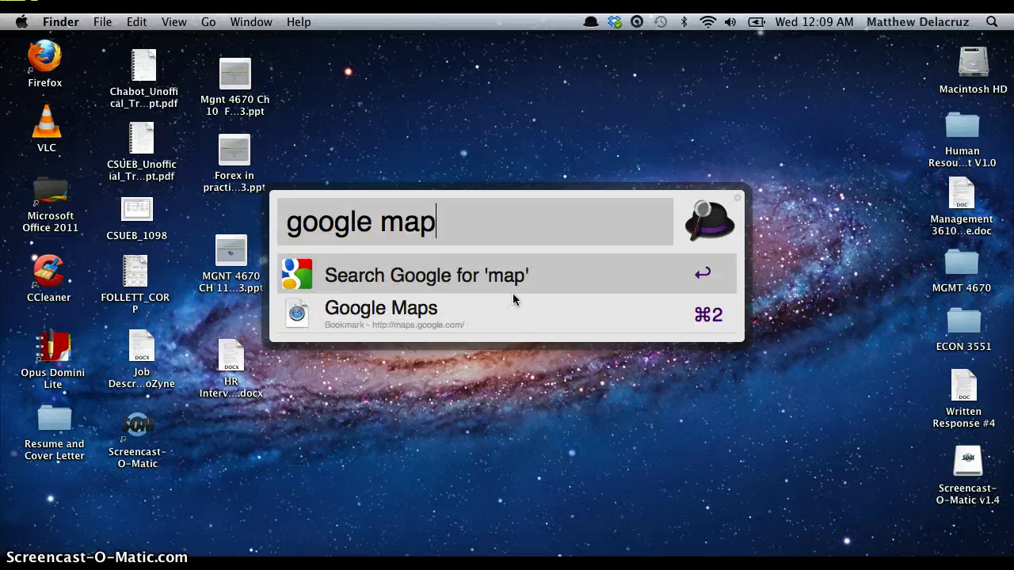
{"action": "key", "text": "BackSpace"}
{"action": "key", "text": "BackSpace"}
{"action": "key", "text": "BackSpace"}
{"action": "key", "text": "BackSpace"}
{"action": "key", "text": "BackSpace"}
{"action": "key", "text": "BackSpace"}
{"action": "key", "text": "BackSpace"}
{"action": "key", "text": "BackSpace"}
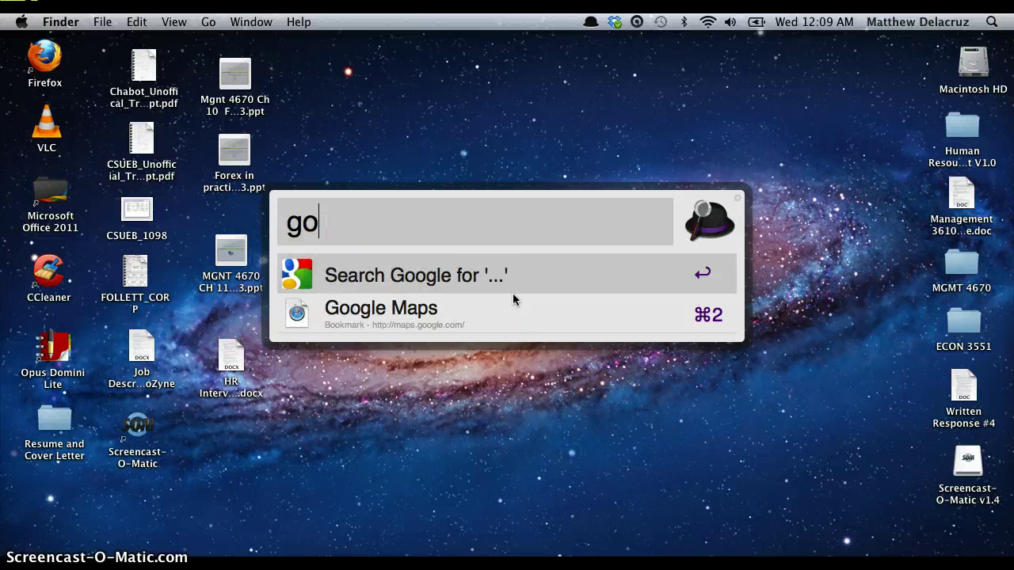
{"action": "key", "text": "BackSpace"}
{"action": "key", "text": "BackSpace"}
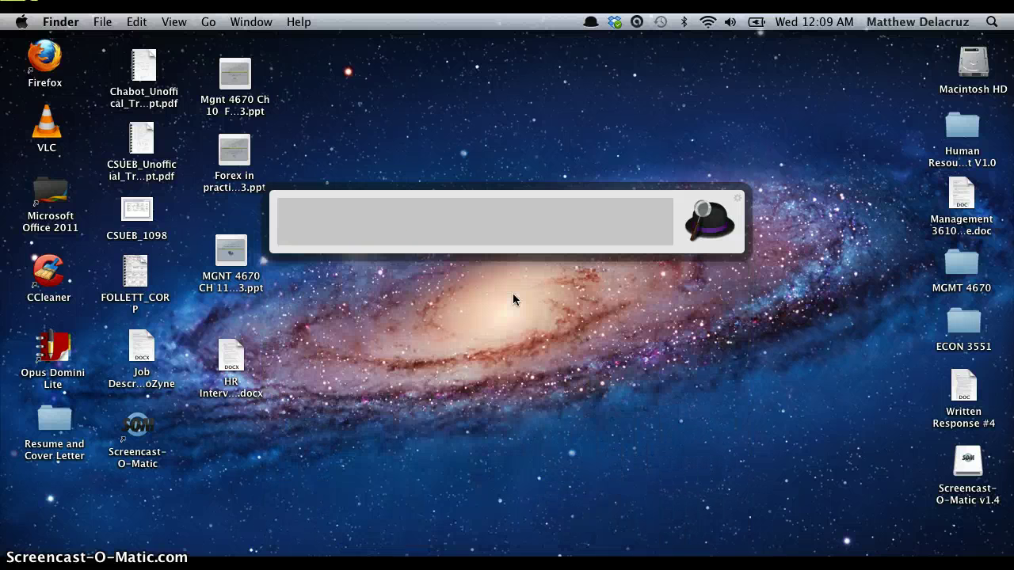
{"action": "key", "text": "Escape"}
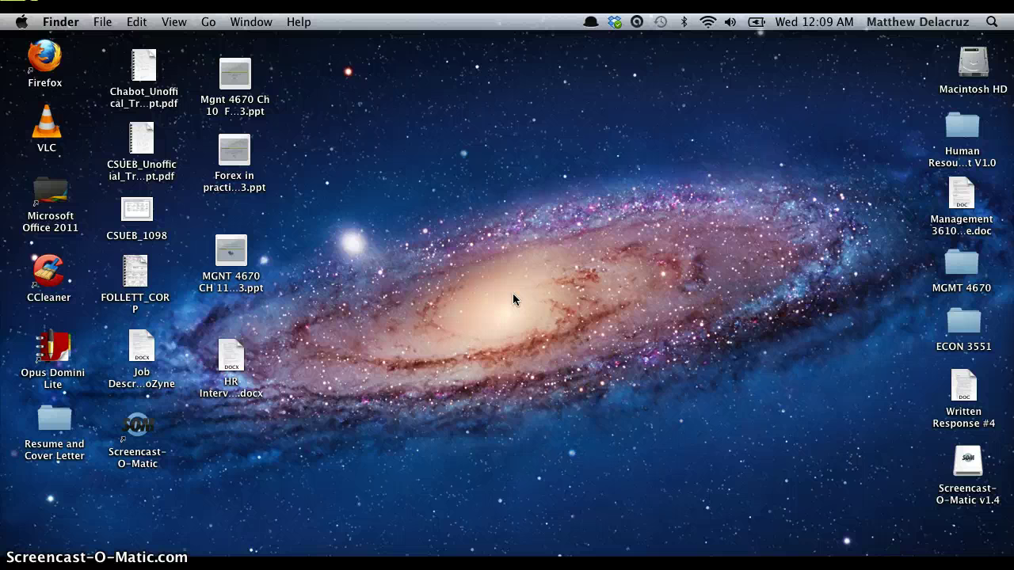